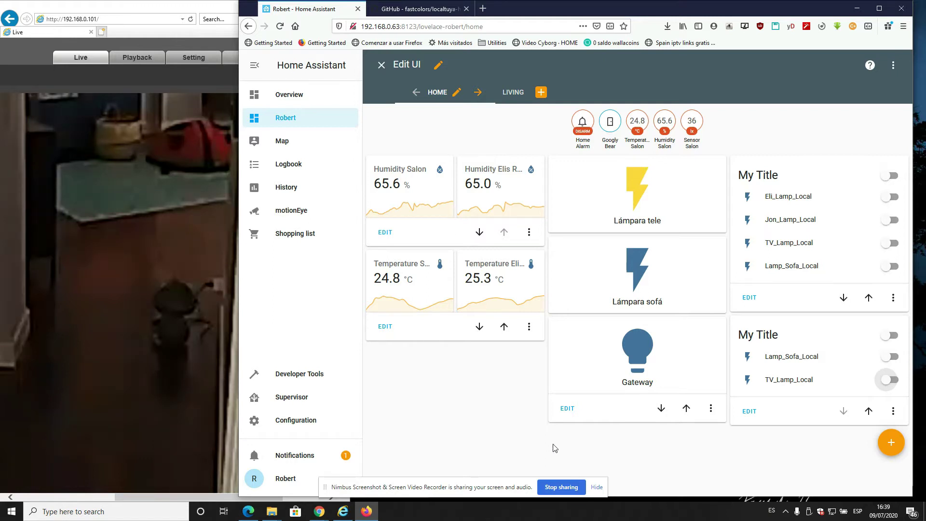
# Open link.txt from the Offline > 1. Via integration folder.
pyautogui.moveTo(273, 512)
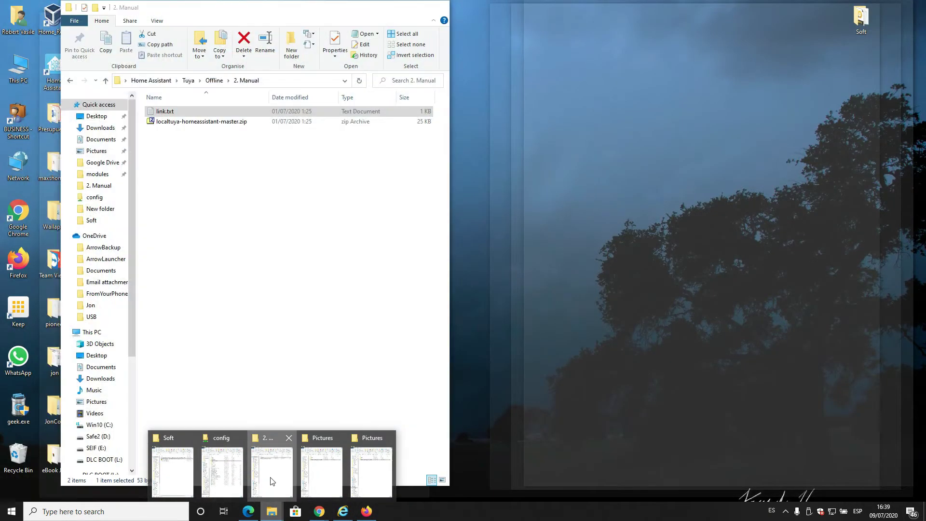
pyautogui.click(273, 481)
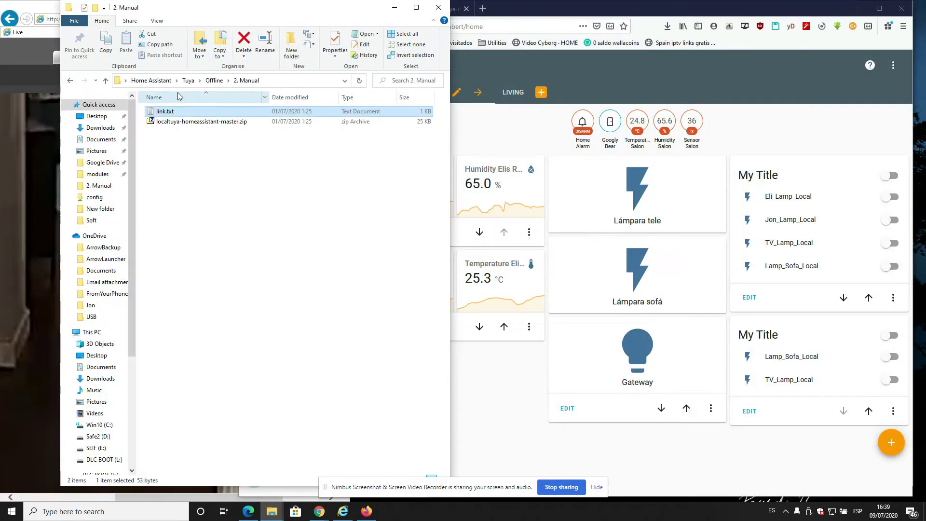
pyautogui.click(215, 80)
pyautogui.doubleClick(190, 112)
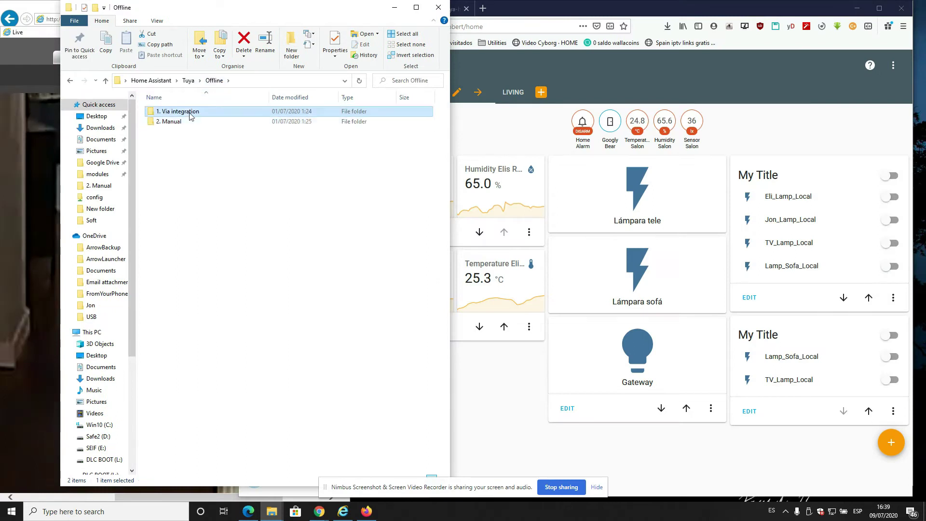
pyautogui.doubleClick(187, 122)
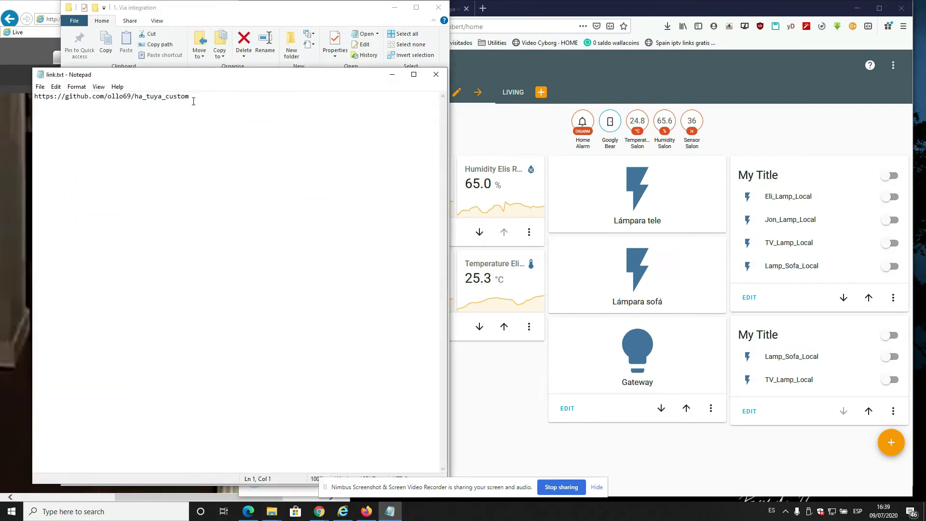
# Copy the ha_tuya_custom GitHub link, close Notepad and minimize the folder window.
pyautogui.moveTo(203, 99); pyautogui.dragTo(7, 99)
pyautogui.hotkey('ctrl', 'c')
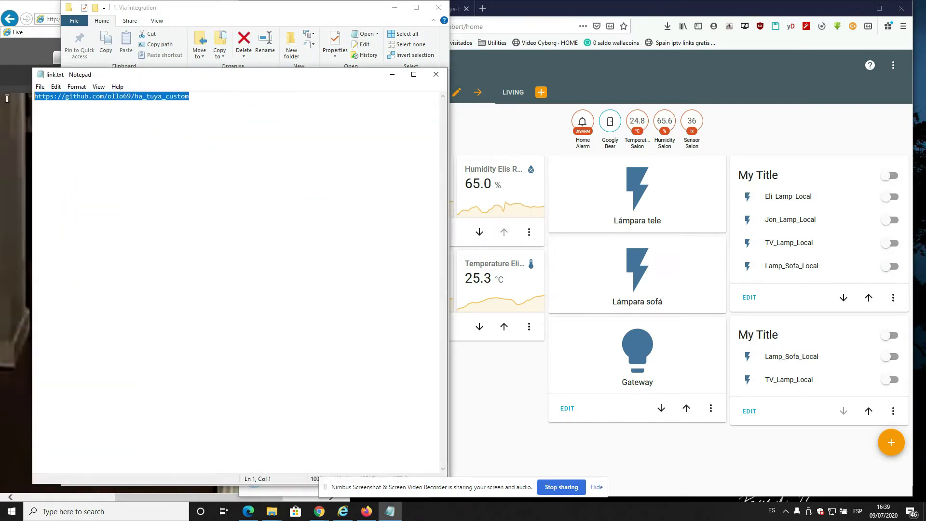
pyautogui.click(436, 74)
pyautogui.click(394, 7)
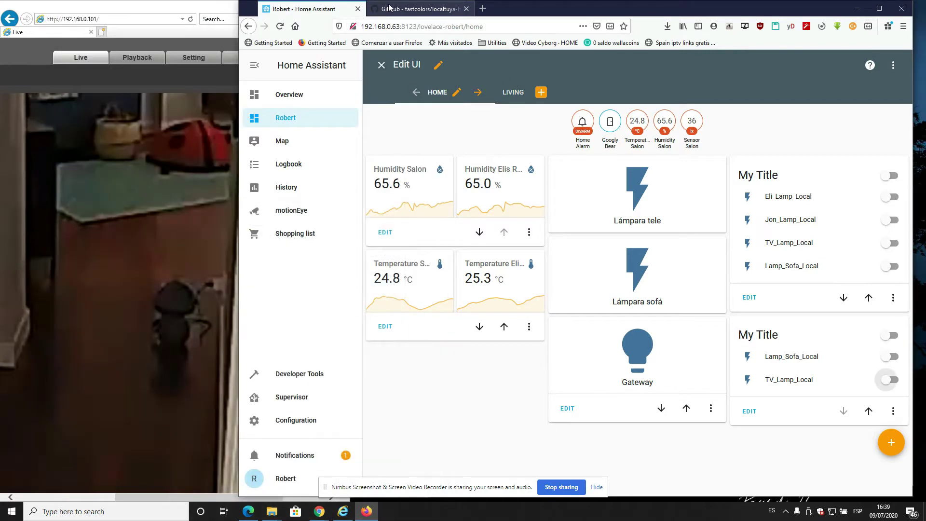
# Load the copied ha_tuya_custom repository URL in the GitHub tab.
pyautogui.click(415, 9)
pyautogui.click(450, 27)
pyautogui.hotkey('ctrl', 'v')
pyautogui.press('Return')
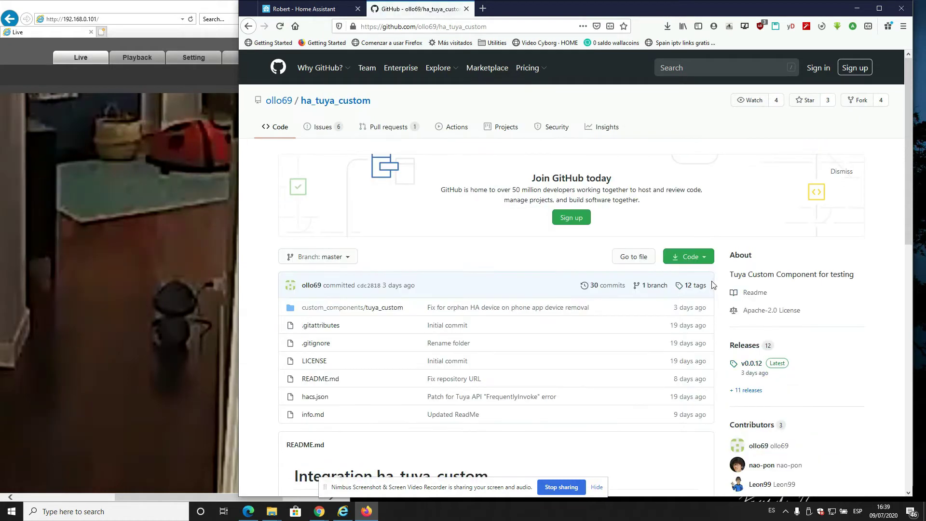
# Download the repository as ha_tuya_custom-master.zip via Code > Download ZIP.
pyautogui.scroll(-1, 702, 282)
pyautogui.click(698, 211)
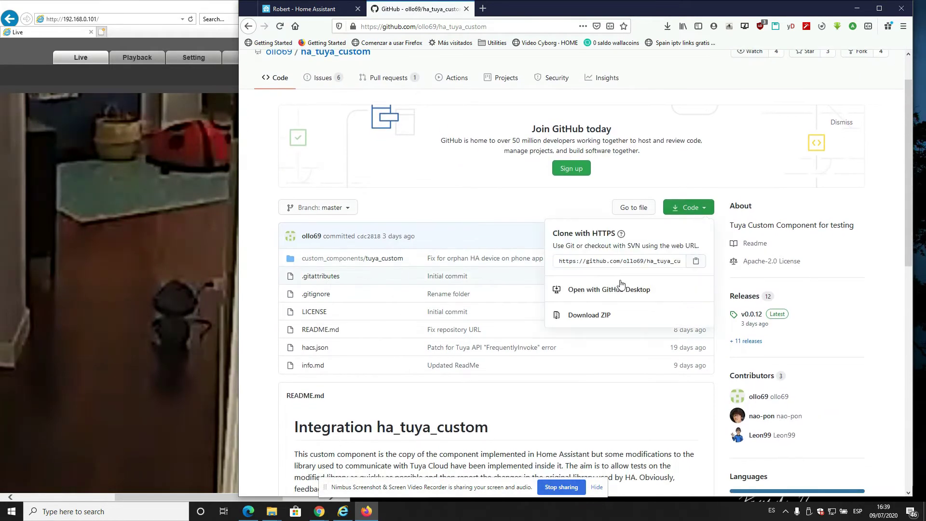
pyautogui.click(605, 316)
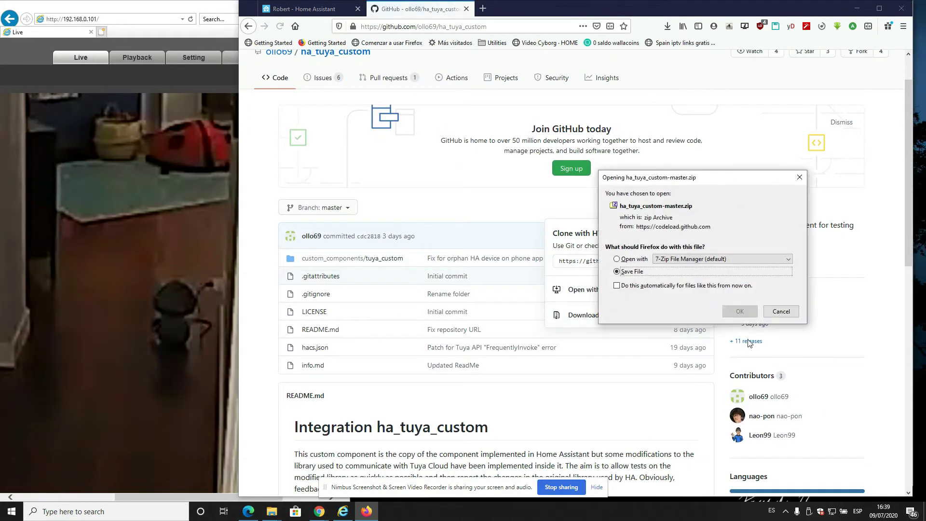
pyautogui.click(749, 310)
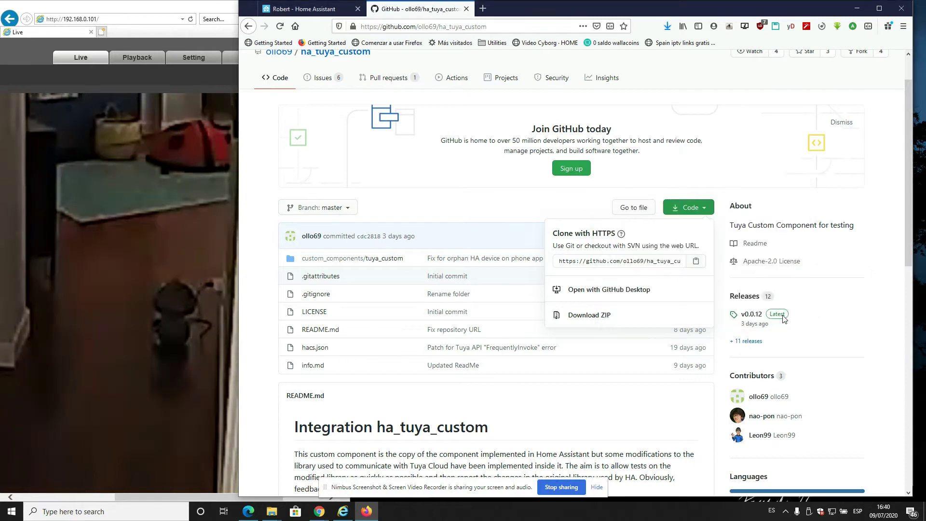
pyautogui.click(668, 26)
# Open the archive's custom_components folder alongside the server's config\custom_components folder.
pyautogui.click(564, 42)
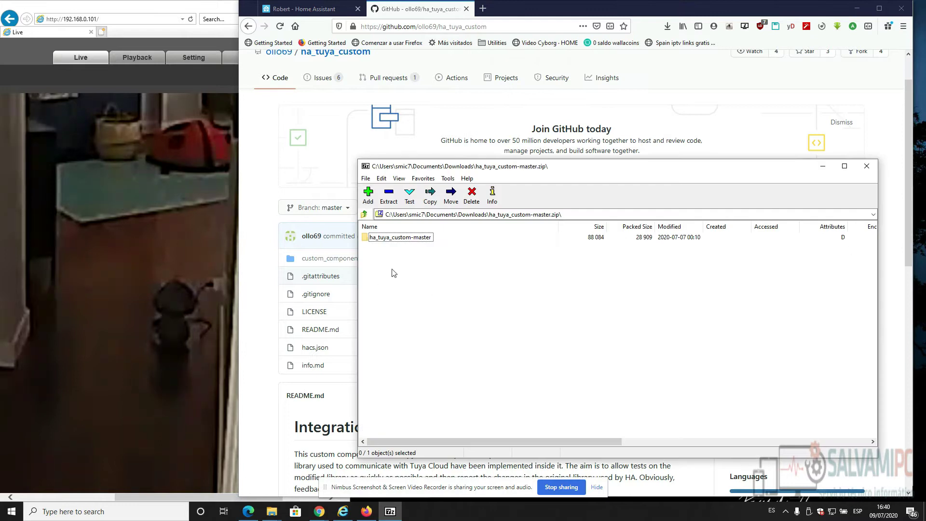
pyautogui.doubleClick(408, 237)
pyautogui.doubleClick(413, 237)
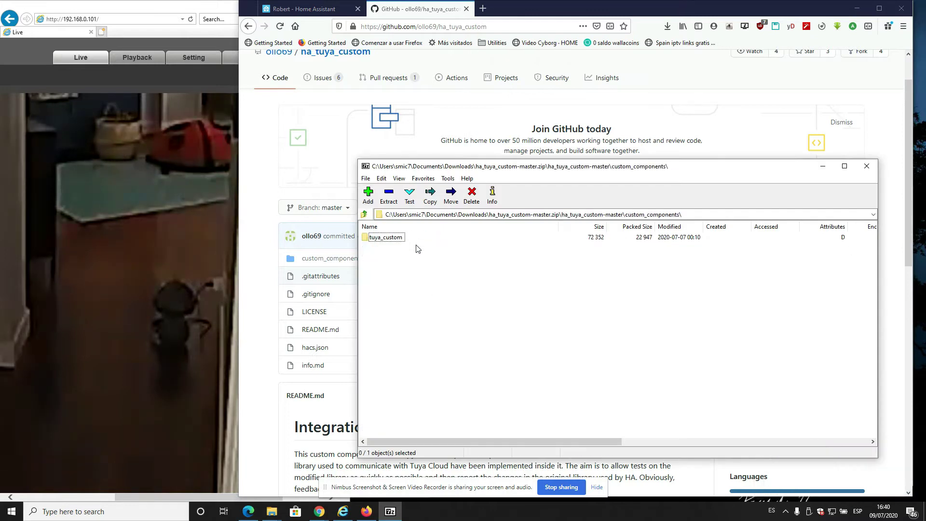
pyautogui.moveTo(272, 515)
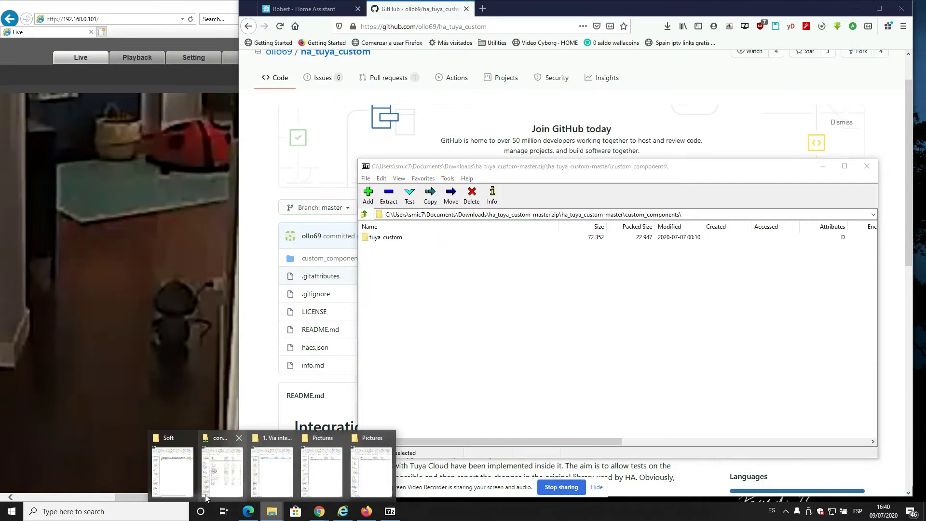
pyautogui.click(212, 482)
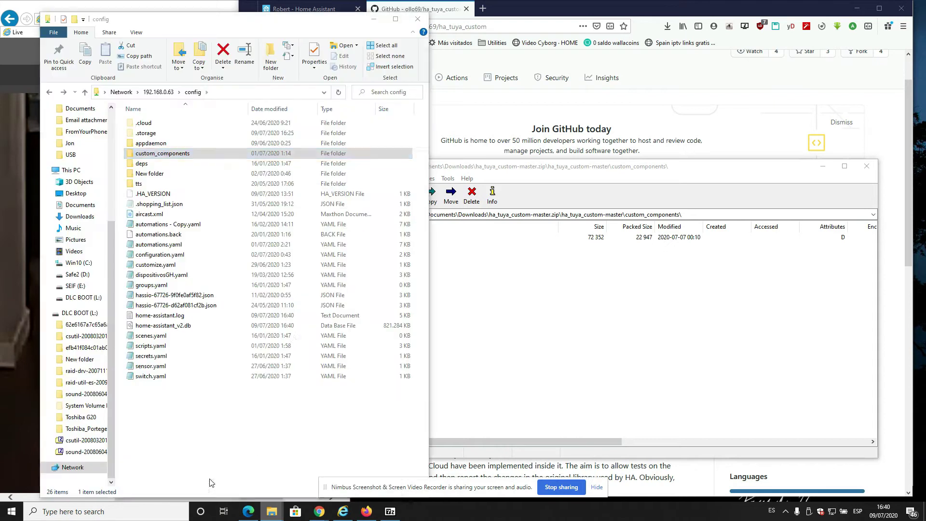
pyautogui.doubleClick(170, 153)
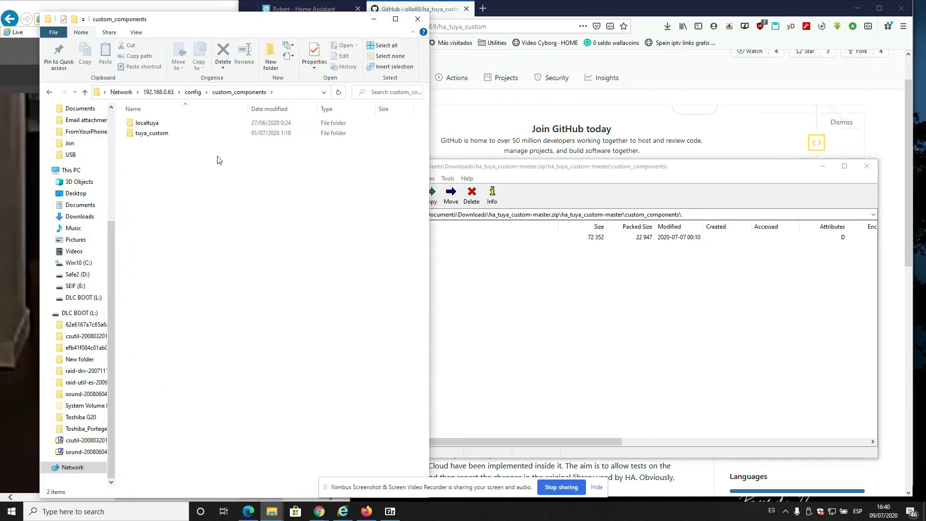
# Drag tuya_custom from the archive into the server folder, declining the merge.
pyautogui.moveTo(255, 28); pyautogui.dragTo(227, 20)
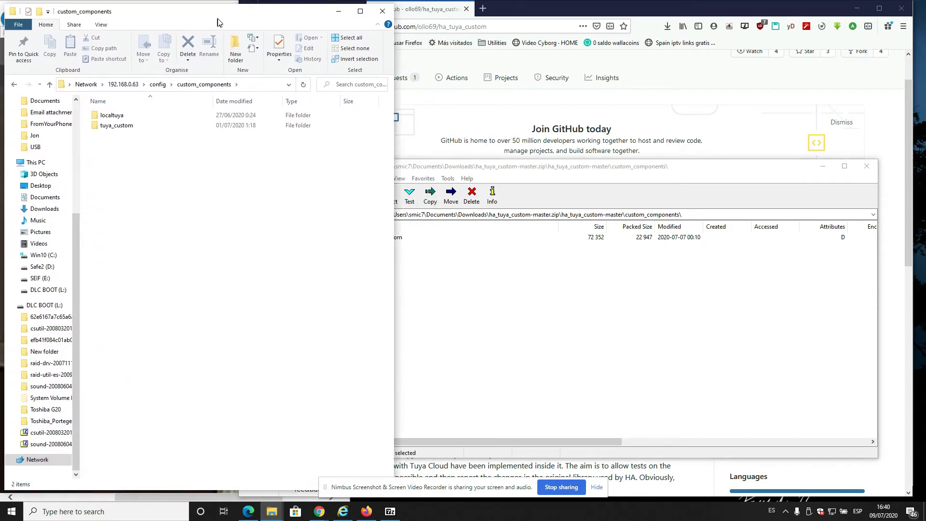
pyautogui.moveTo(550, 166); pyautogui.dragTo(577, 159)
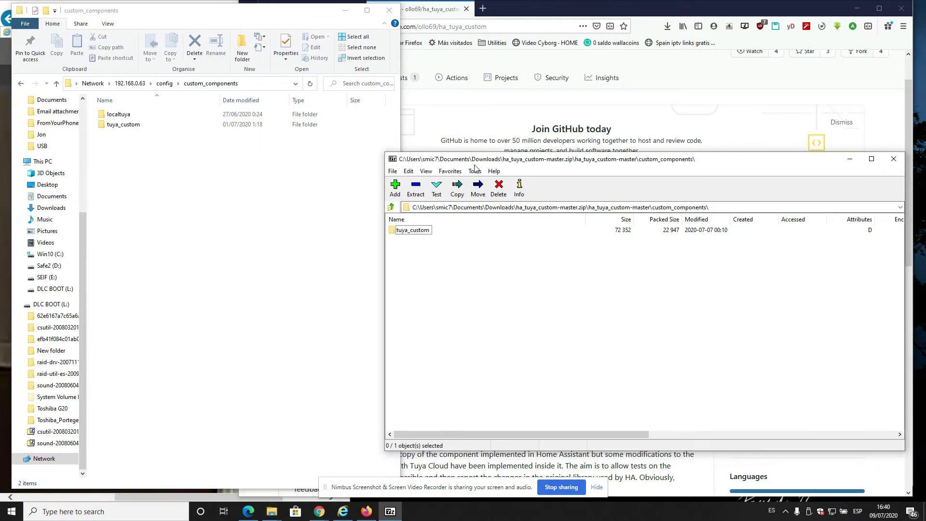
pyautogui.click(413, 230)
pyautogui.moveTo(425, 232); pyautogui.dragTo(237, 241)
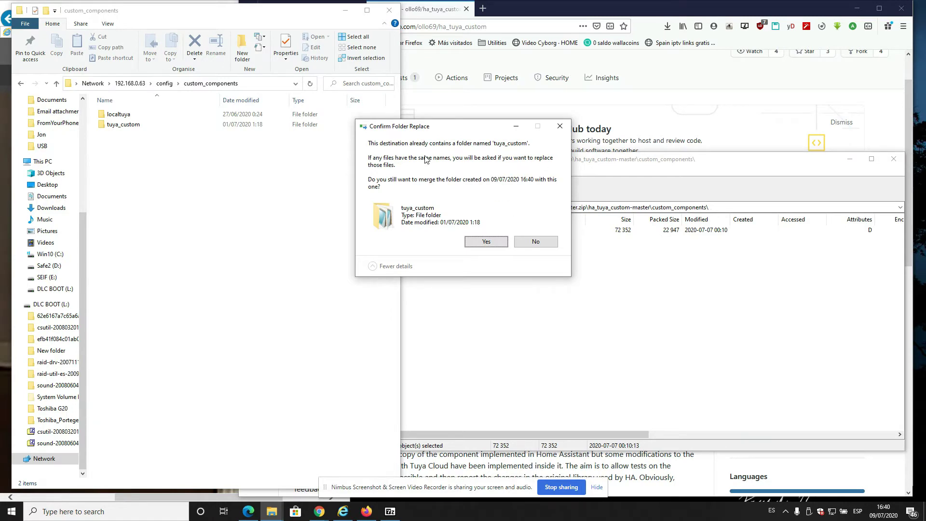
pyautogui.click(535, 244)
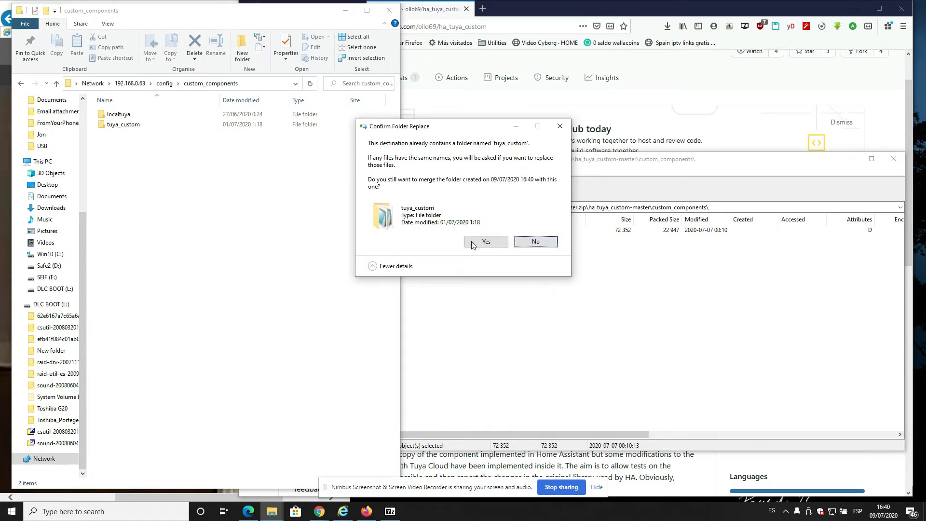
pyautogui.click(345, 11)
# Visit Server Controls from Configuration, then return and open the Integrations list.
pyautogui.click(295, 11)
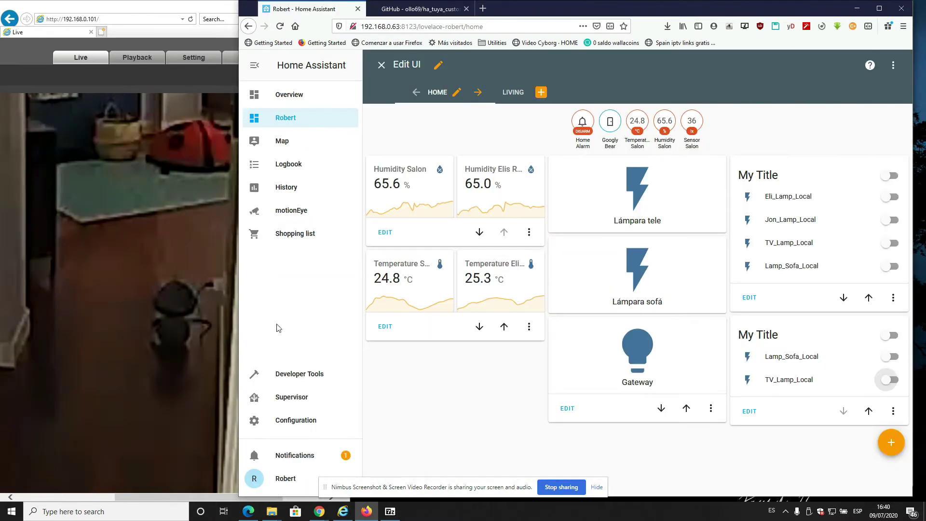
pyautogui.click(293, 419)
pyautogui.scroll(-6, 656, 337)
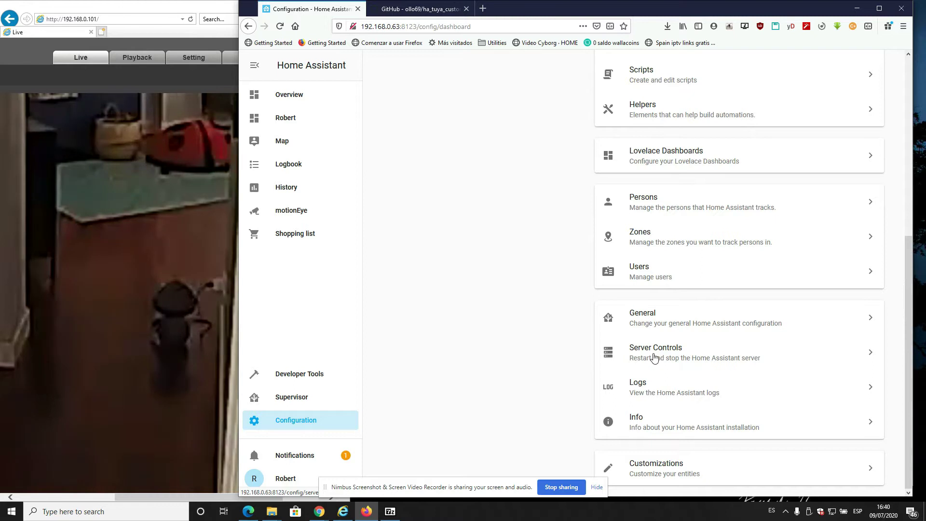
pyautogui.click(651, 361)
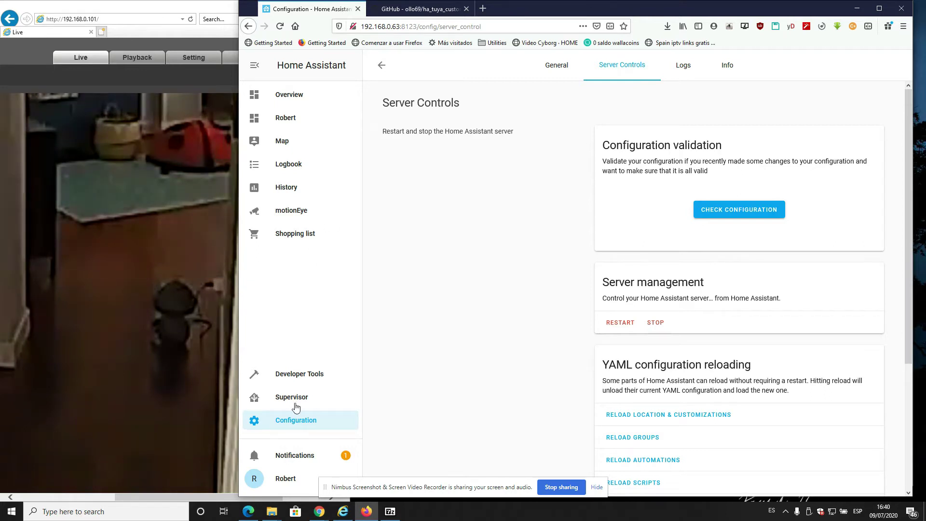
pyautogui.scroll(-3, 444, 378)
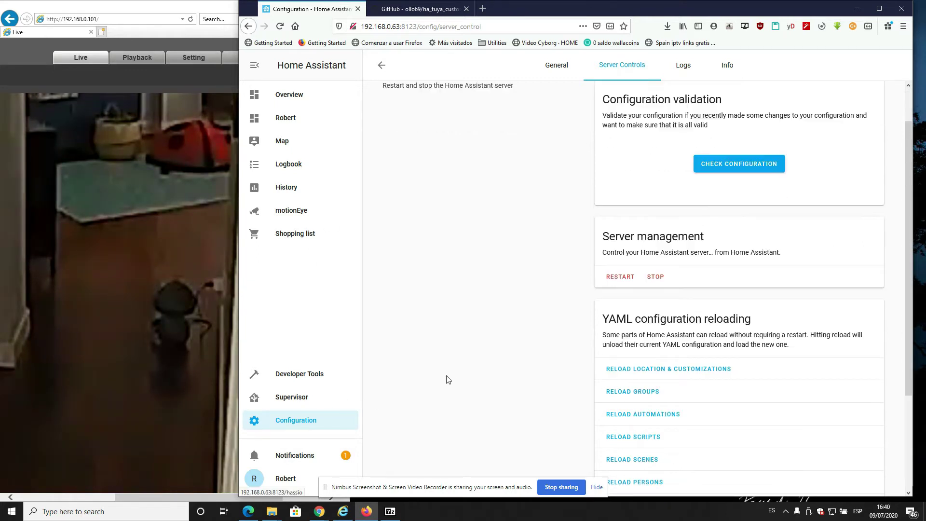
pyautogui.click(314, 422)
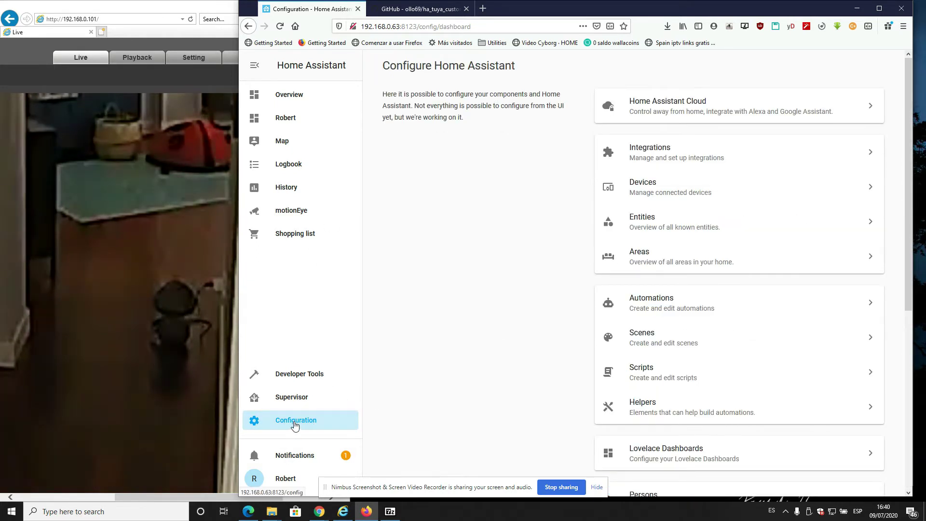
pyautogui.click(654, 154)
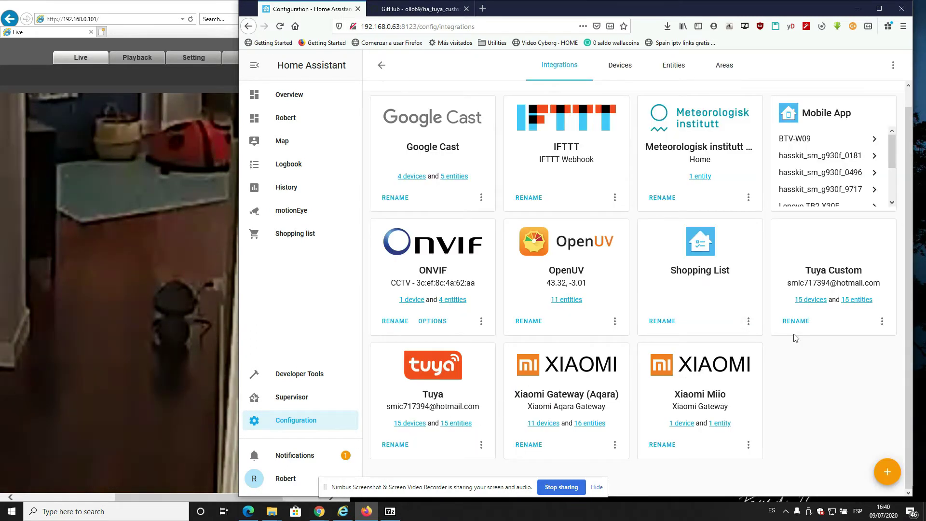
# Delete the Tuya Custom integration from its card's menu and confirm.
pyautogui.scroll(1, 803, 295)
pyautogui.click(882, 340)
pyautogui.click(822, 414)
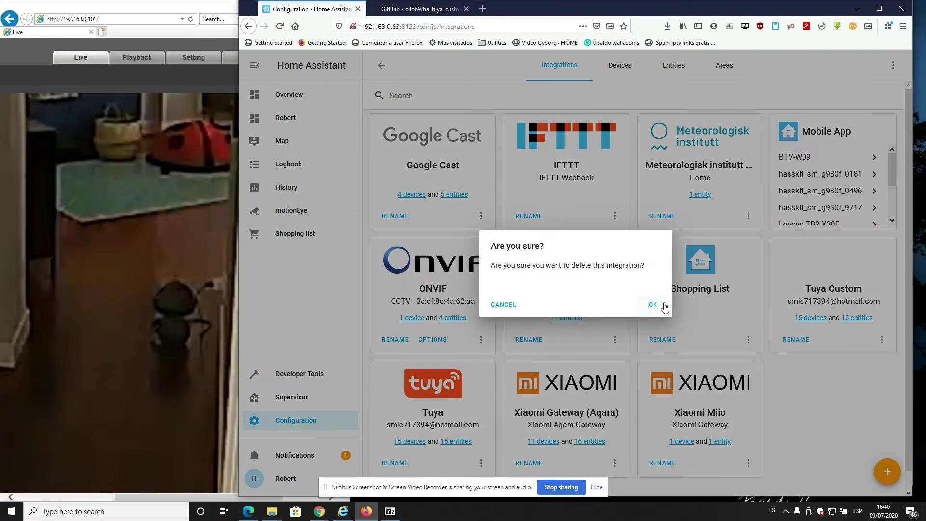
pyautogui.click(653, 304)
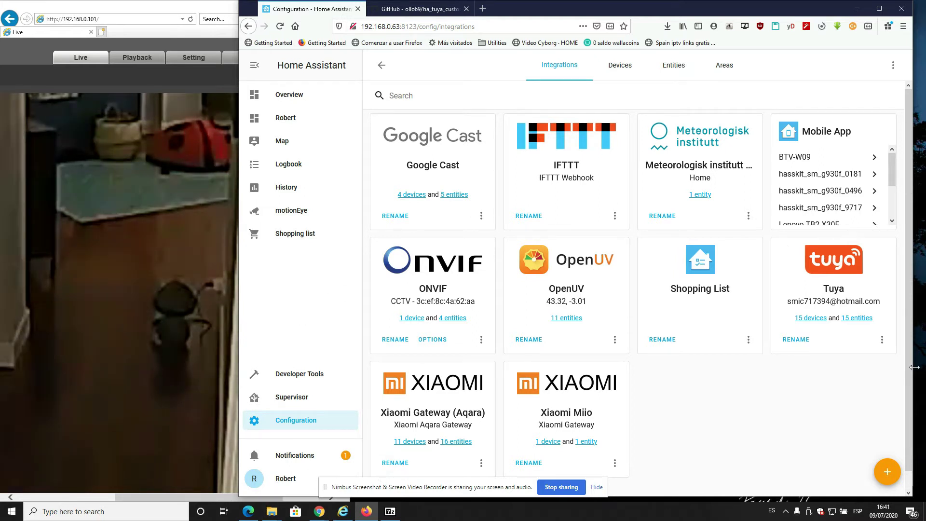
# Start adding the Tuya Custom integration by searching 'cu'.
pyautogui.click(886, 471)
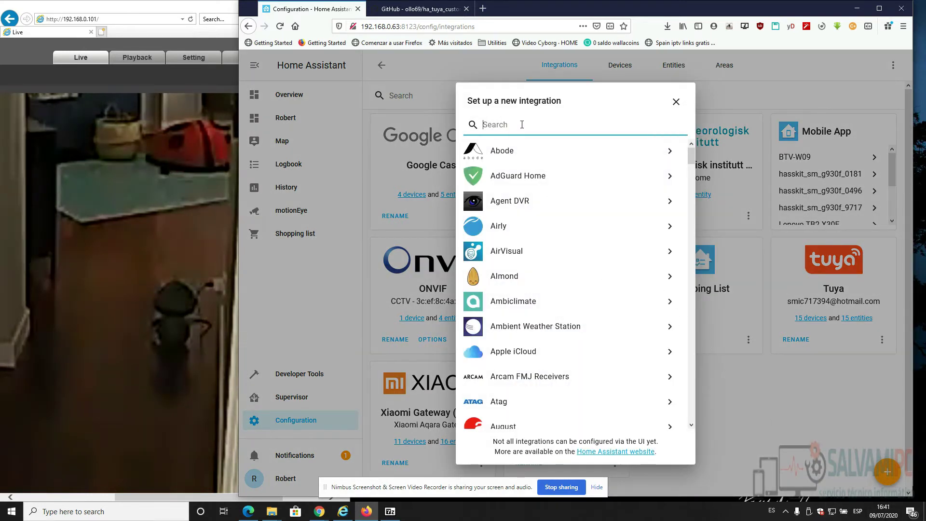
pyautogui.write('cu')
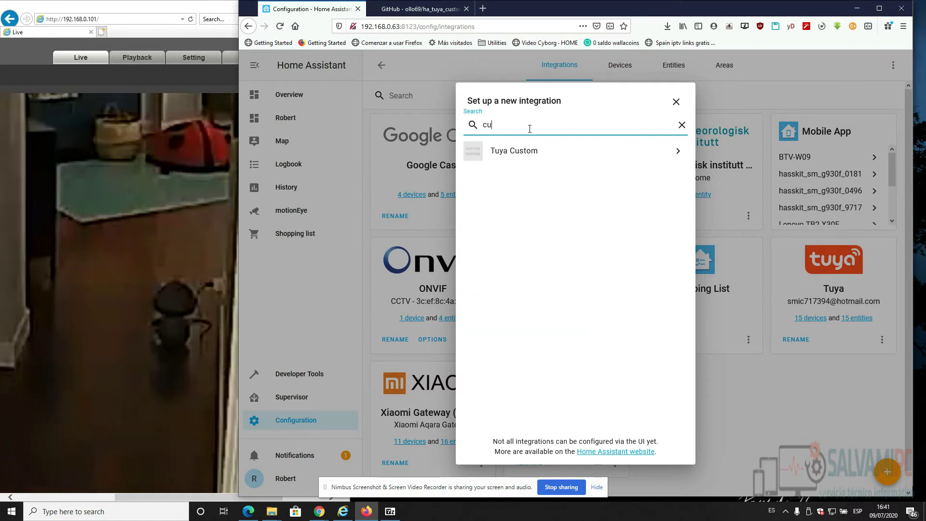
pyautogui.click(500, 155)
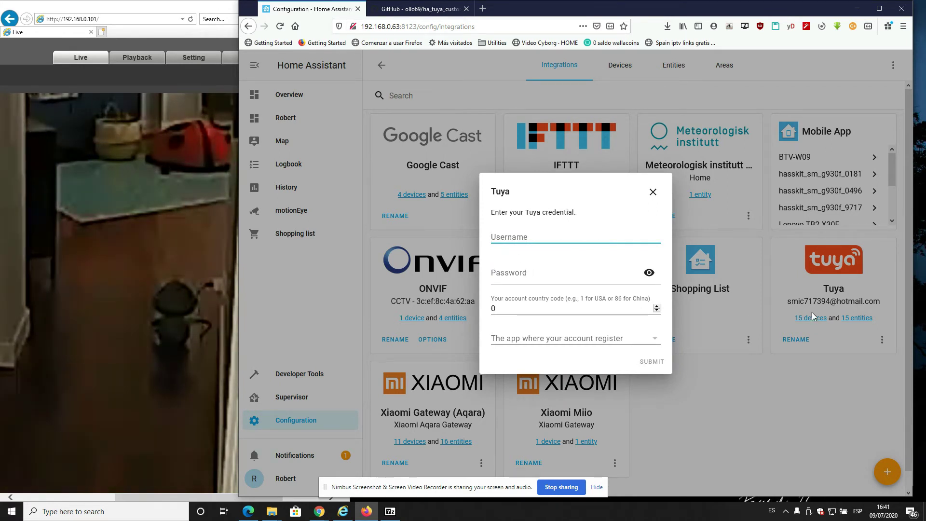
# Enter country code 34, check the app options, then close the form unsubmitted.
pyautogui.doubleClick(512, 308)
pyautogui.write('34')
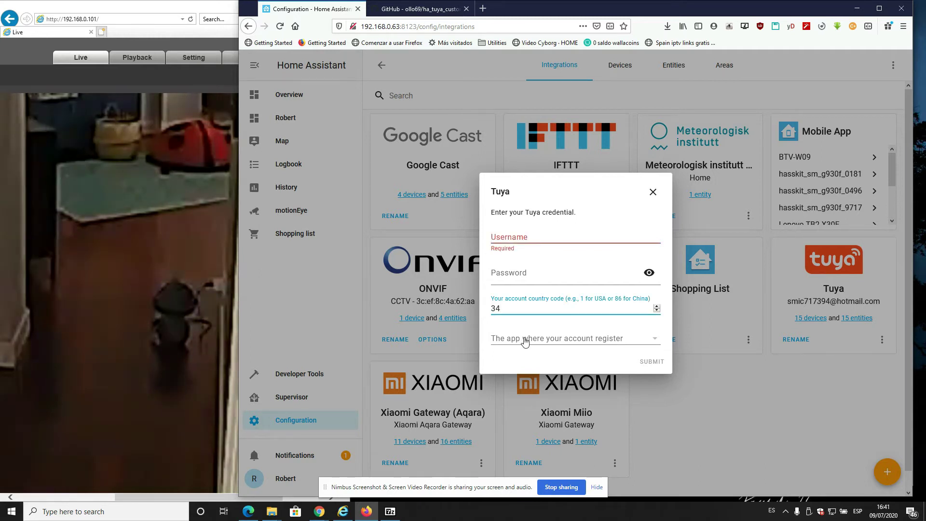
pyautogui.click(534, 340)
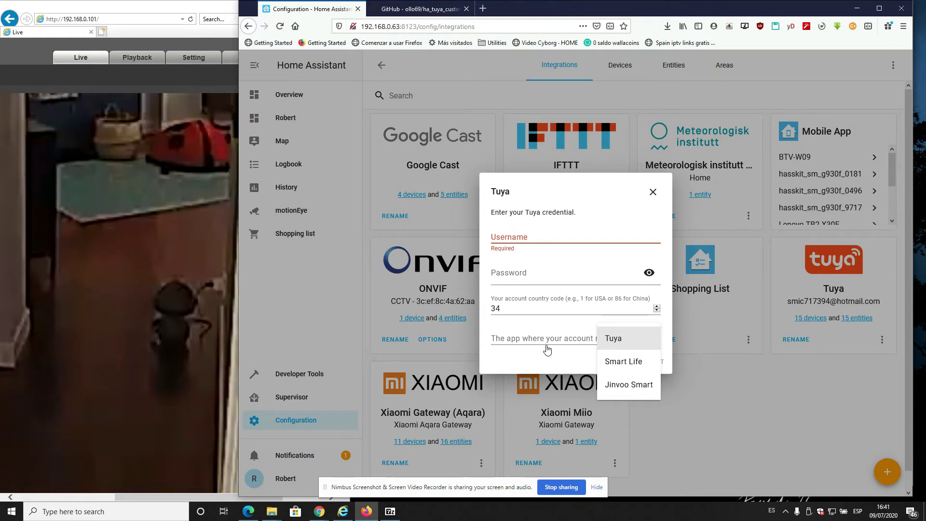
pyautogui.click(653, 192)
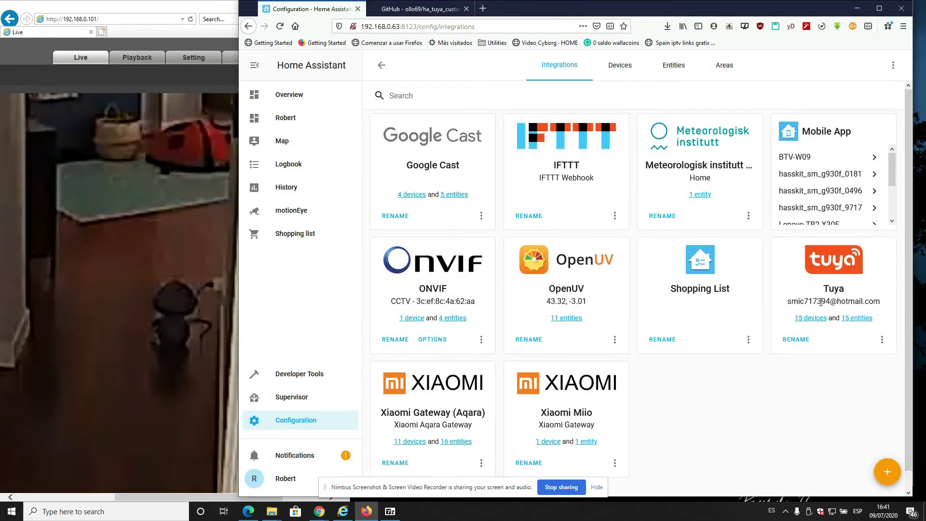
# Start a new Tuya Custom integration and enter the account username and password.
pyautogui.click(887, 472)
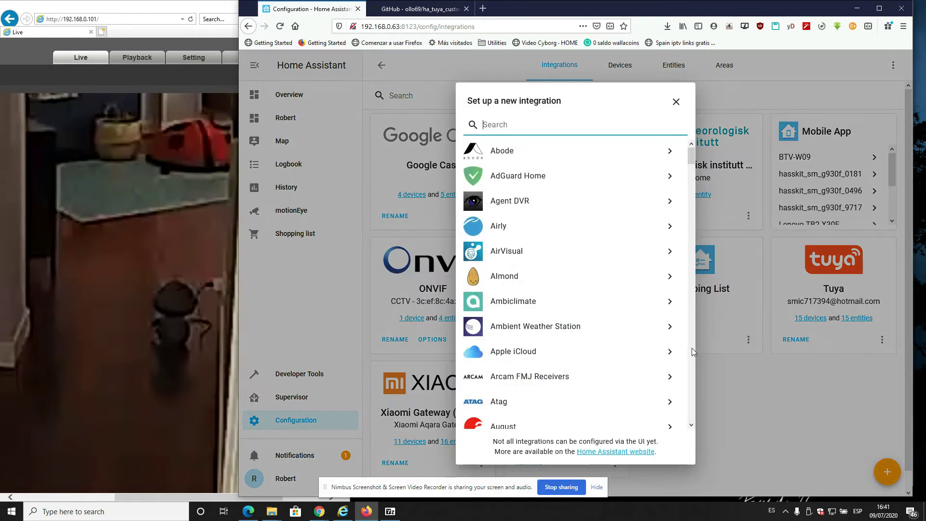
pyautogui.write('cus')
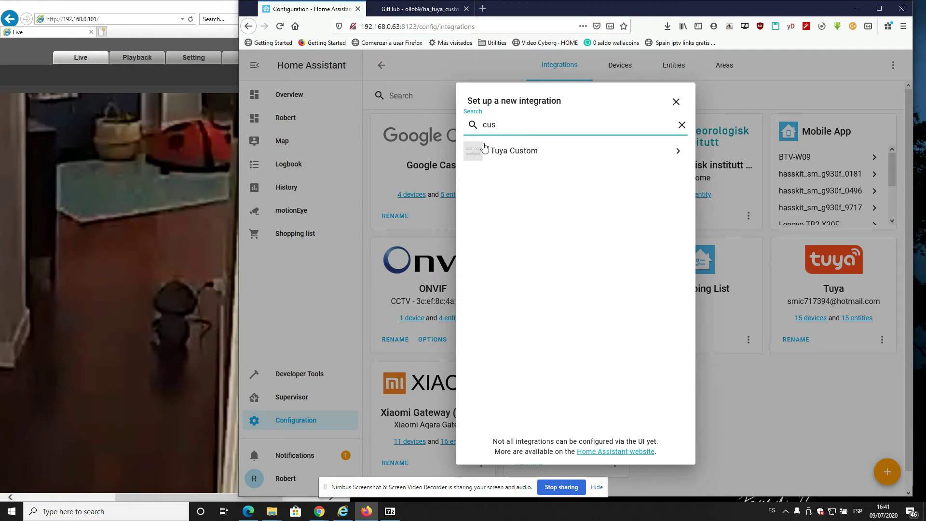
pyautogui.click(524, 151)
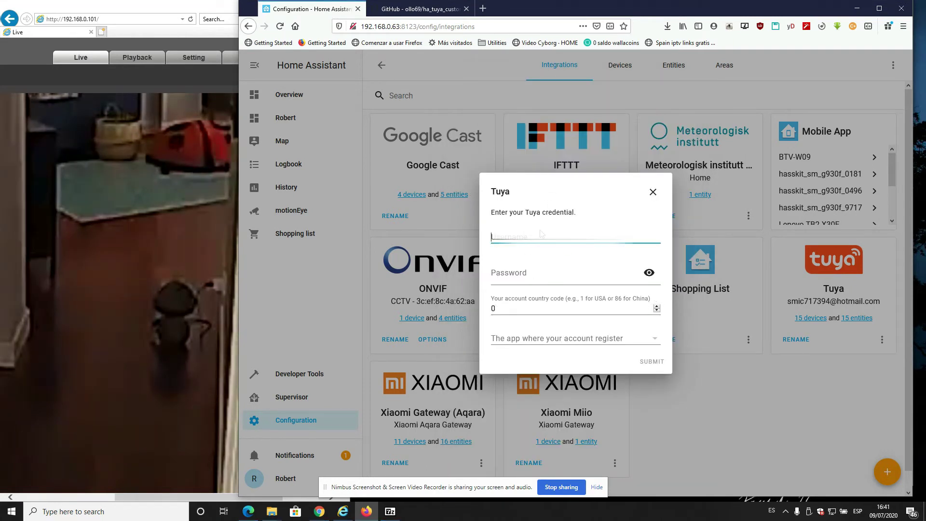
pyautogui.hotkey('ctrl', 'v')
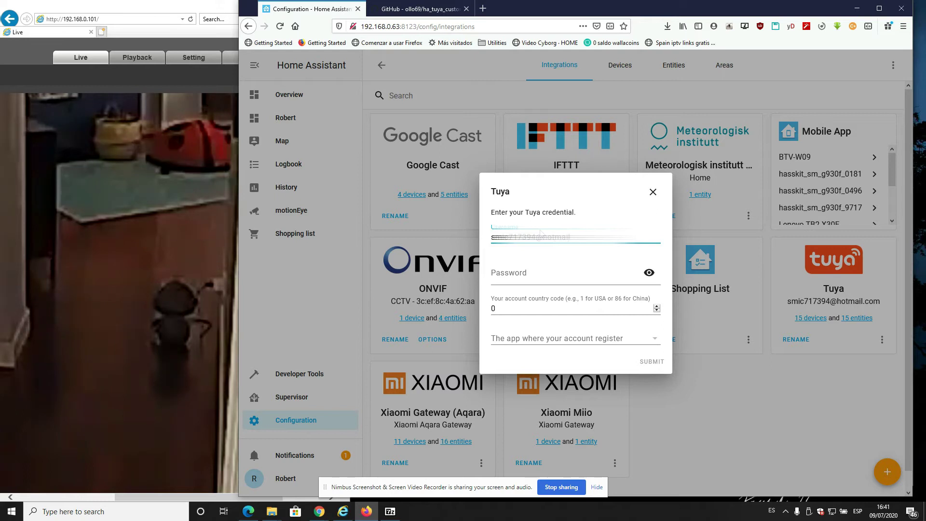
pyautogui.press('Tab')
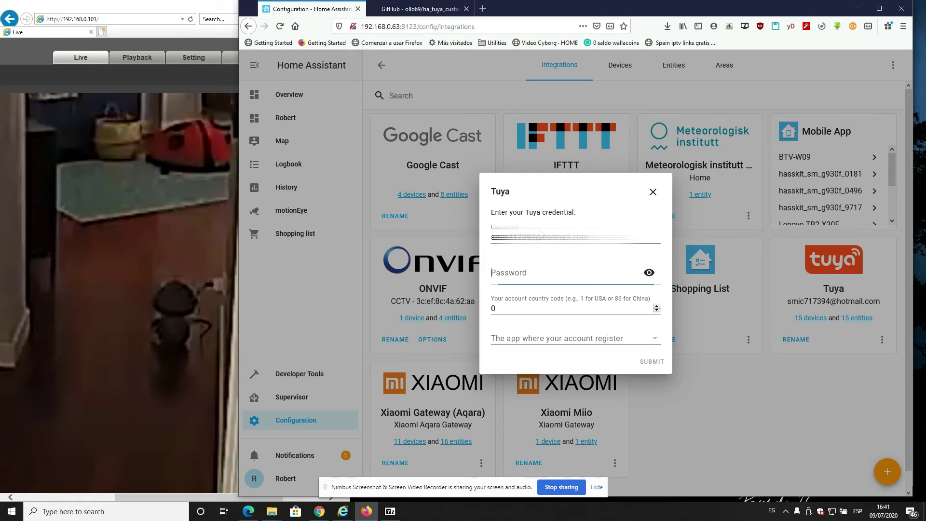
pyautogui.write('••••••••••')
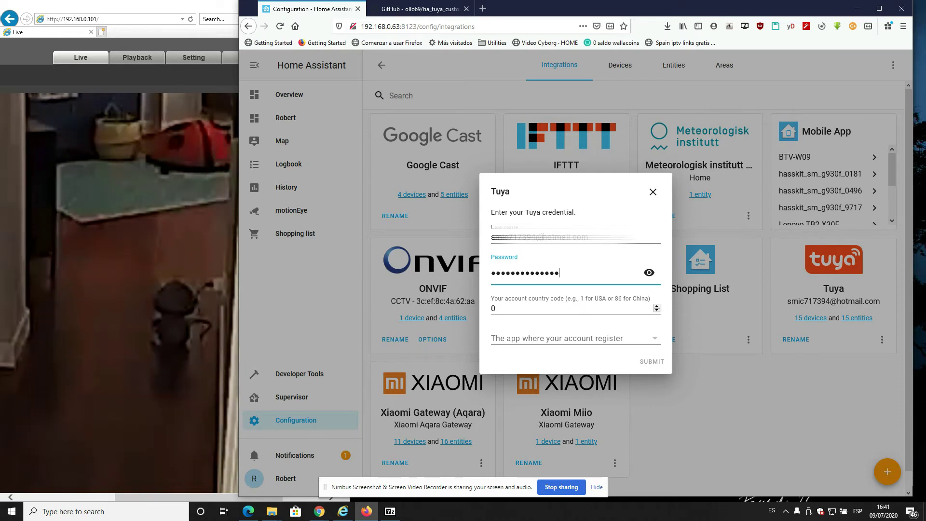
# Set country code 34, choose Smart Life as the app, and submit.
pyautogui.click(509, 310)
pyautogui.press('BackSpace')
pyautogui.write('34')
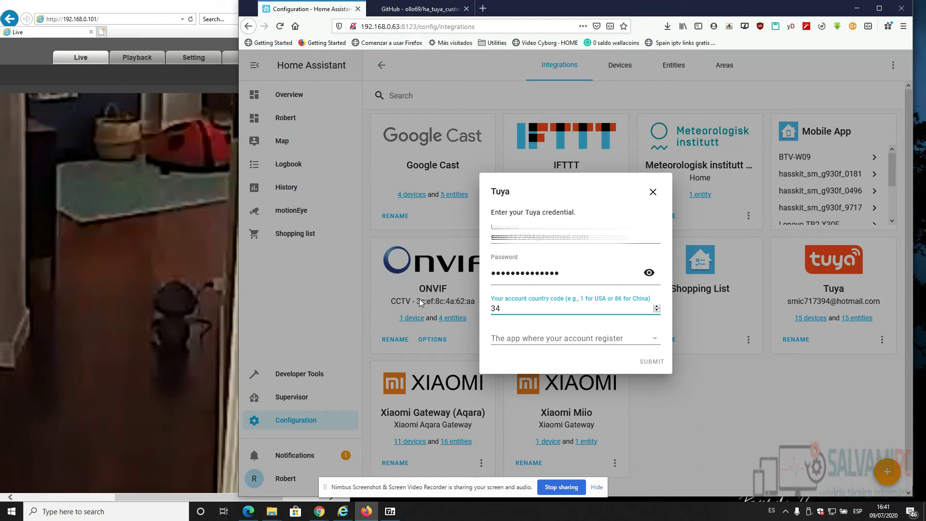
pyautogui.click(529, 340)
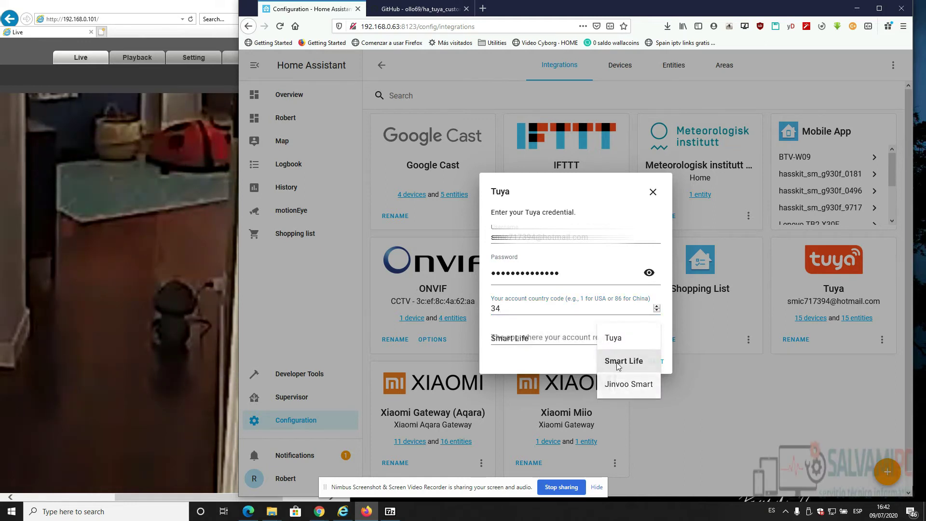
pyautogui.click(619, 359)
pyautogui.click(652, 363)
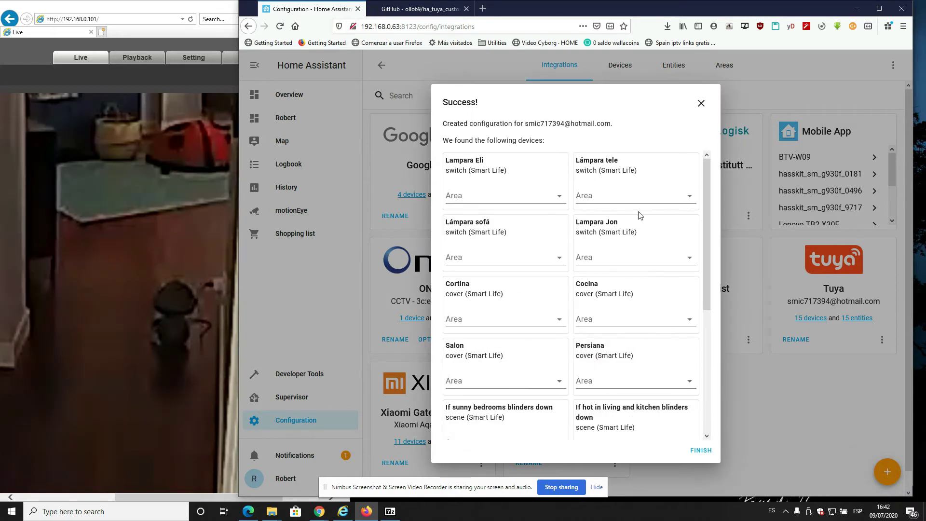
# Assign Lámpara tele to the Living Room area and finish the Tuya Custom setup.
pyautogui.scroll(-5, 497, 164)
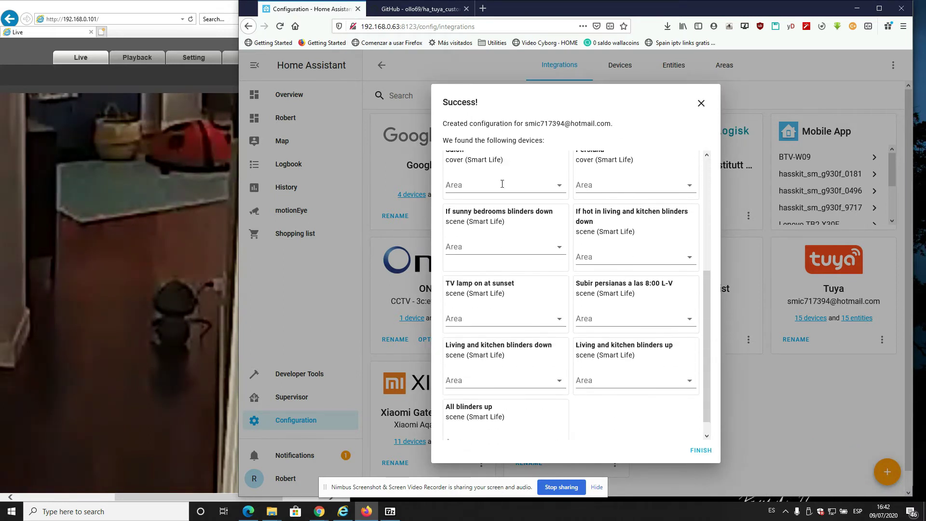
pyautogui.scroll(5, 489, 337)
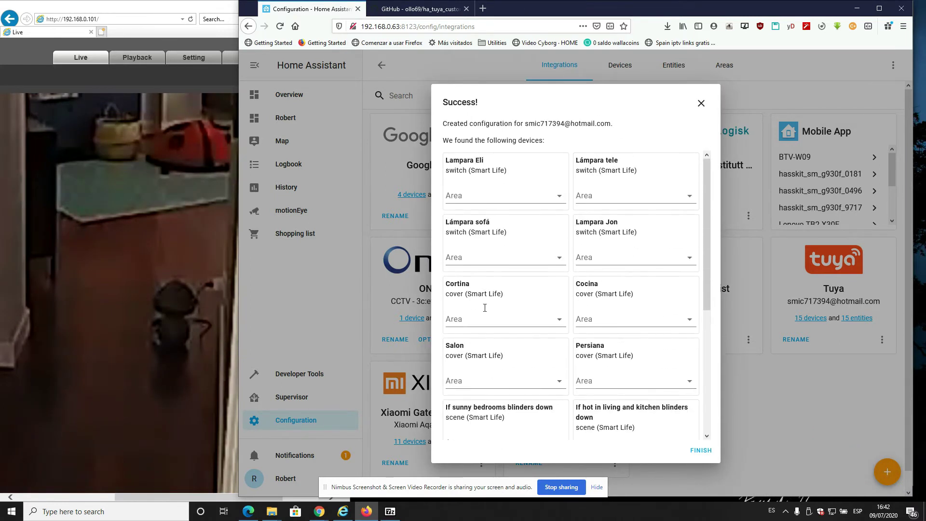
pyautogui.click(560, 200)
pyautogui.click(559, 199)
pyautogui.click(687, 198)
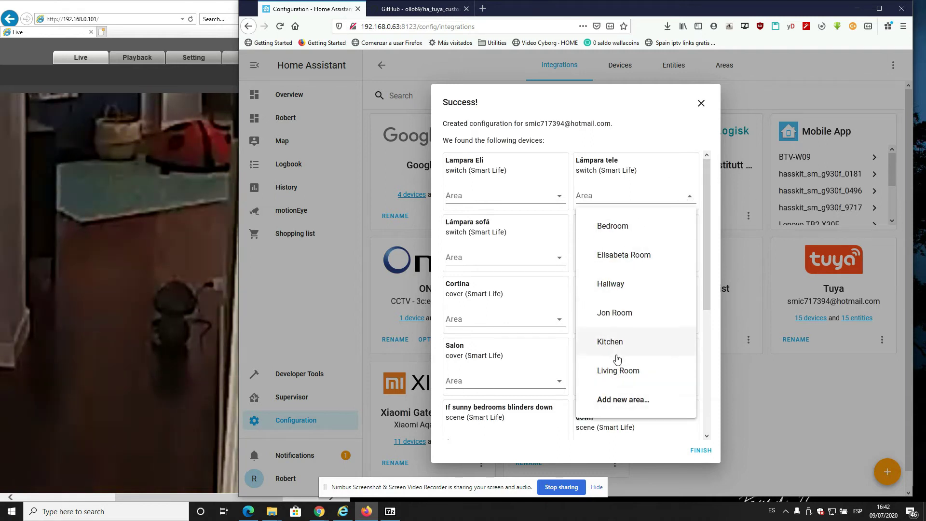
pyautogui.click(622, 371)
pyautogui.click(700, 450)
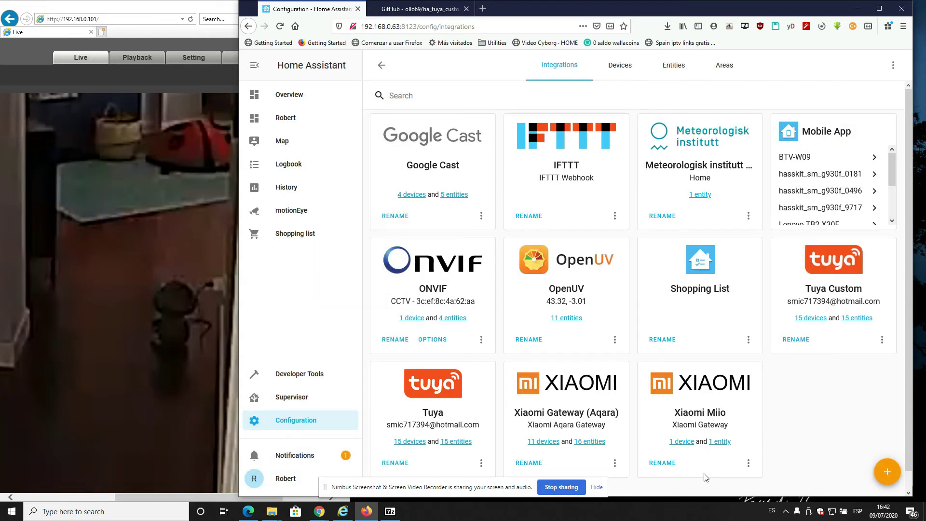
pyautogui.click(303, 120)
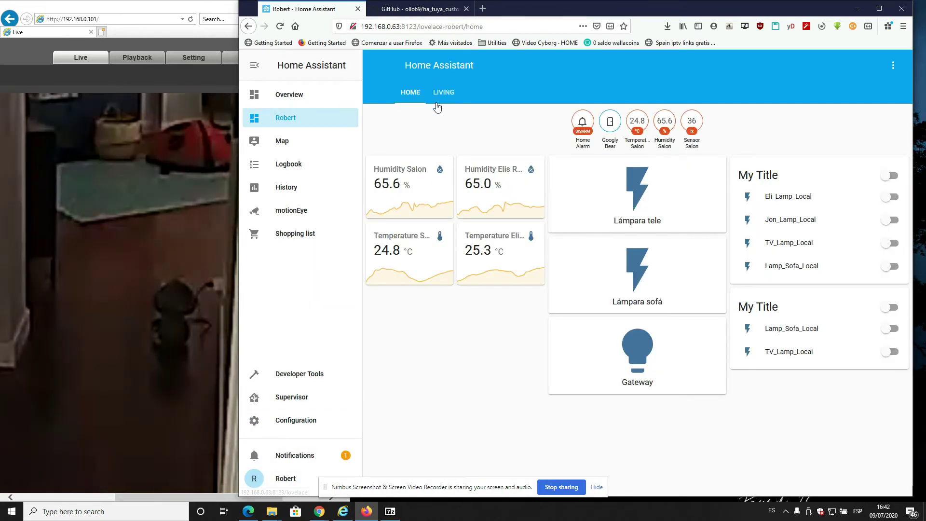
# In dashboard edit mode, add an Entities card and clear its three sample entities.
pyautogui.click(893, 65)
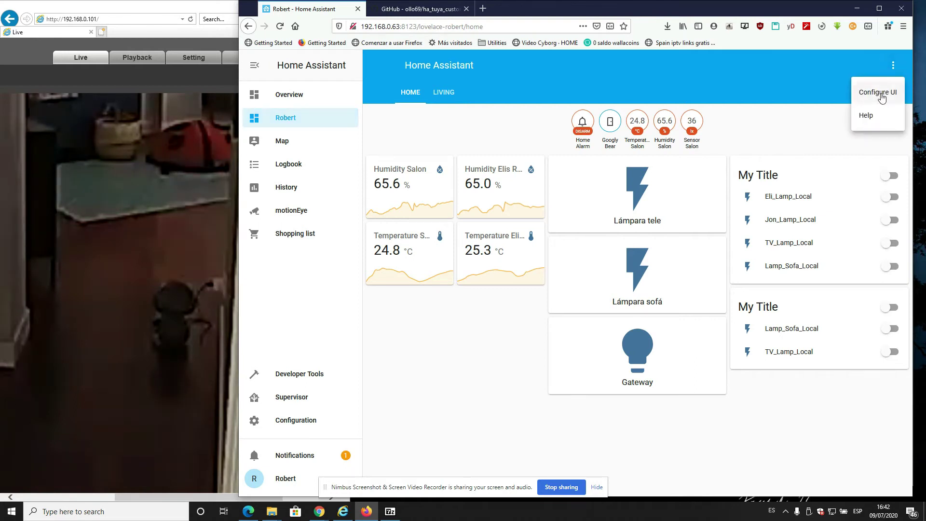
pyautogui.click(877, 93)
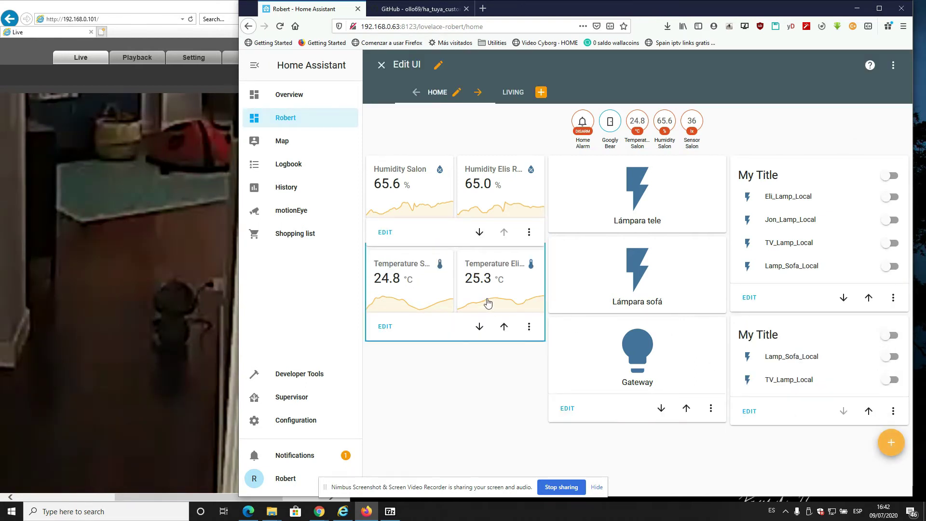
pyautogui.click(898, 453)
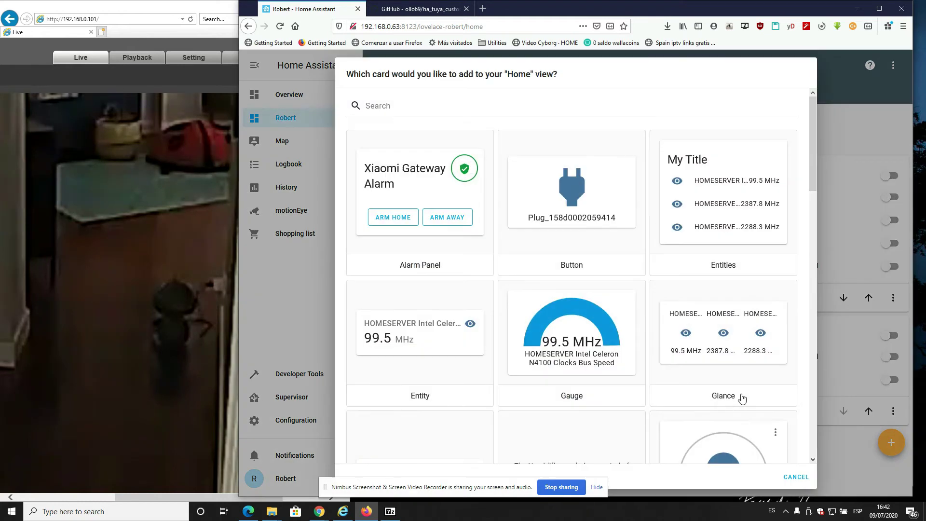
pyautogui.click(752, 180)
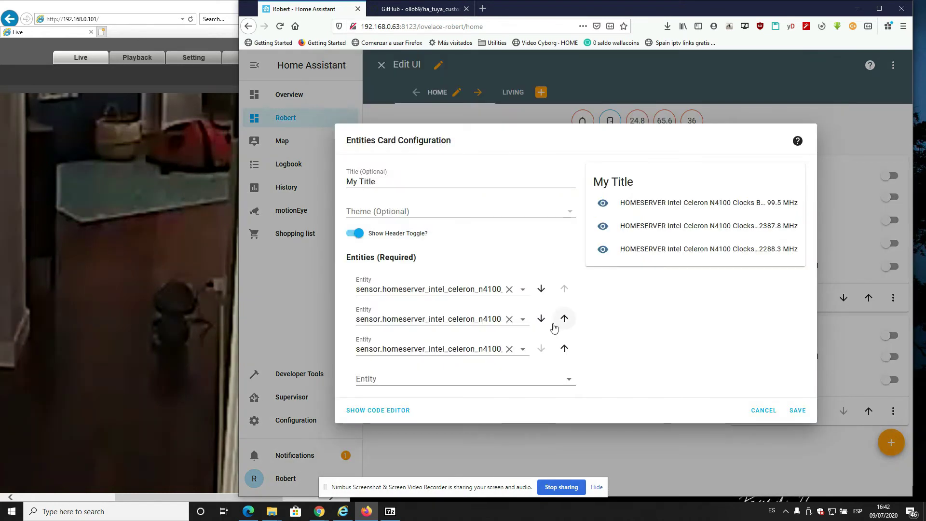
pyautogui.click(514, 291)
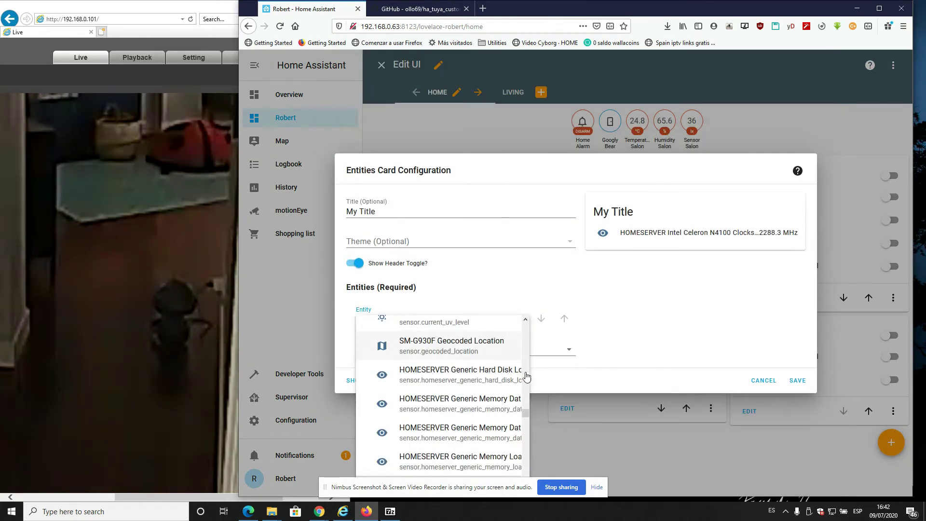
pyautogui.click(483, 317)
pyautogui.click(509, 319)
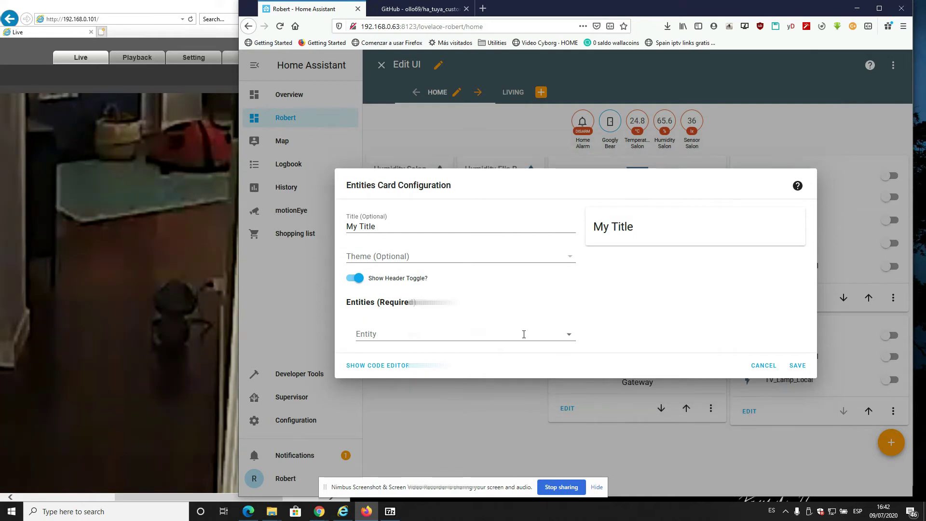
# Pick the second Lámpara tele switch as the card's entity and save it.
pyautogui.click(569, 334)
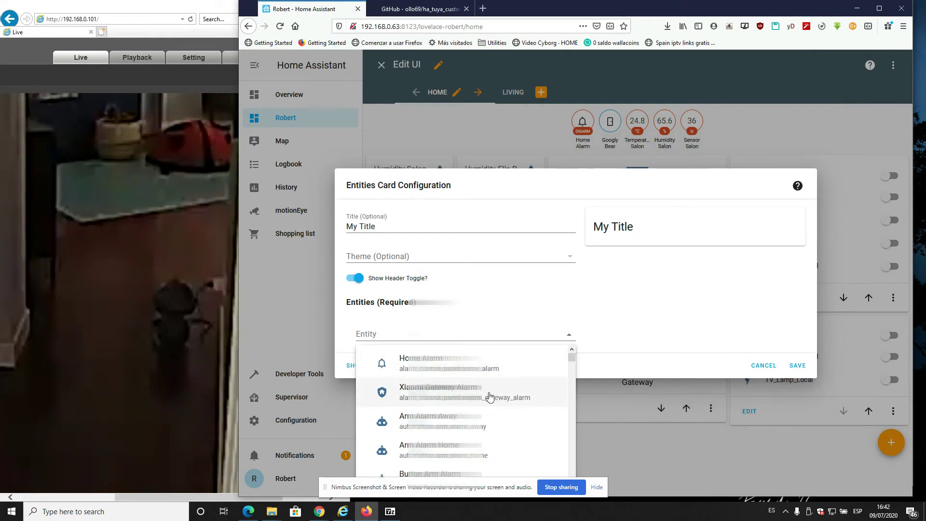
pyautogui.scroll(-5, 488, 400)
pyautogui.scroll(-5, 488, 409)
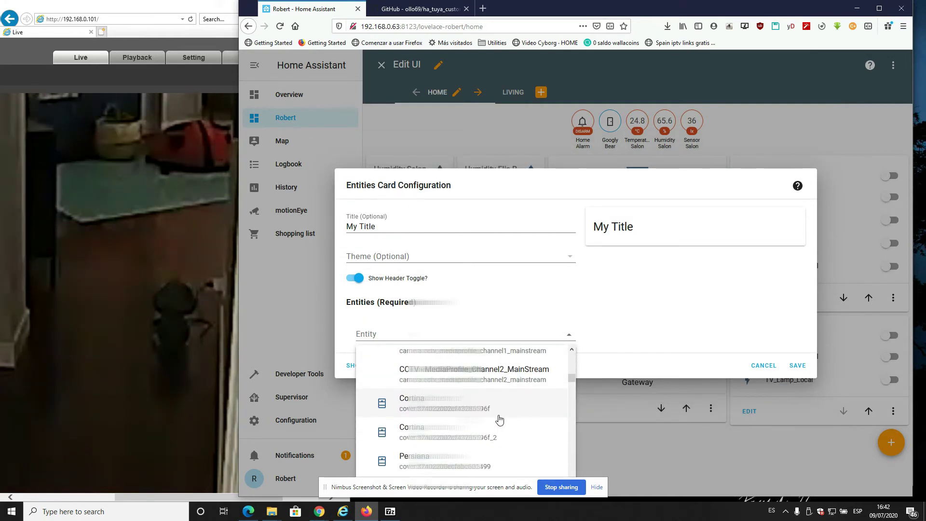
pyautogui.scroll(-5, 505, 417)
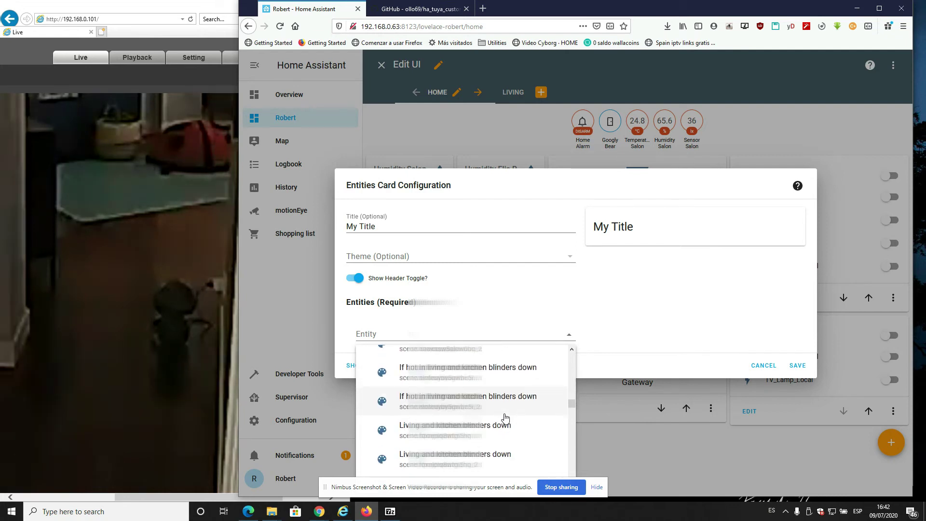
pyautogui.scroll(2, 505, 418)
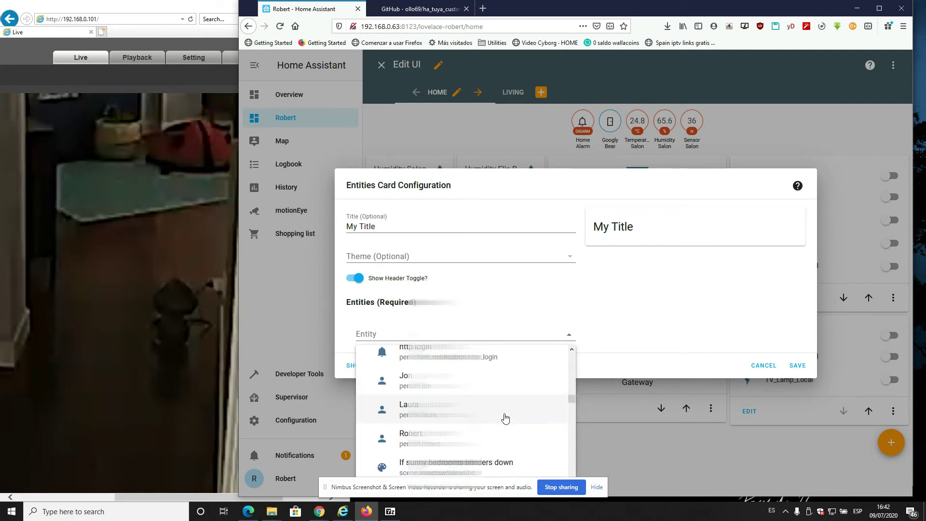
pyautogui.scroll(-4, 487, 411)
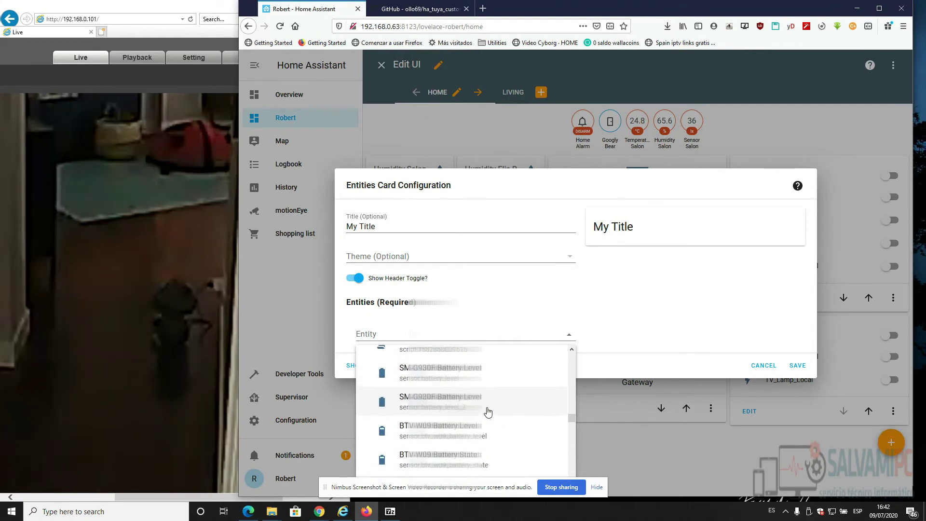
pyautogui.scroll(-10, 488, 411)
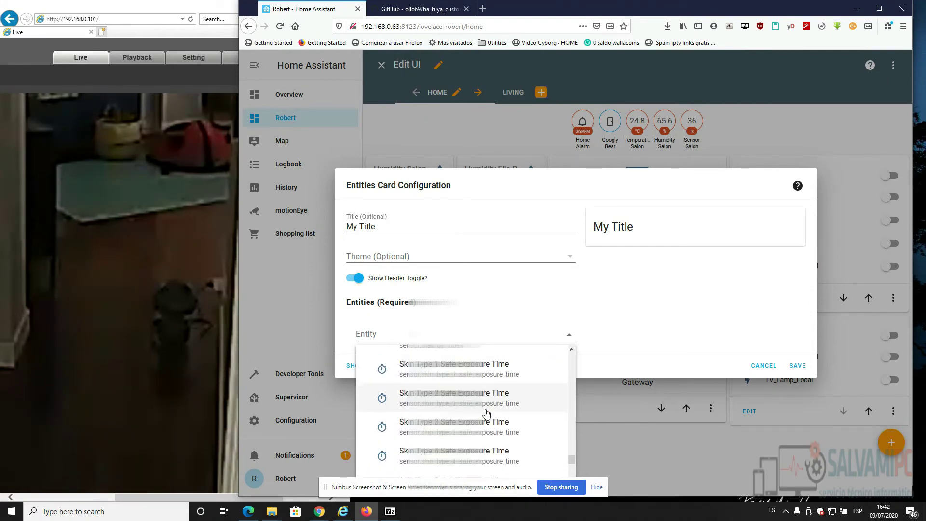
pyautogui.scroll(-10, 486, 413)
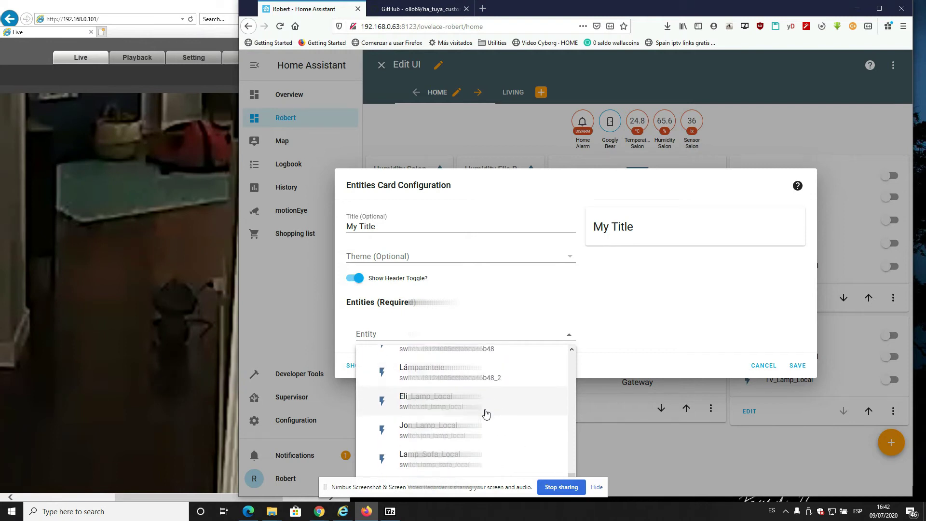
pyautogui.scroll(2, 515, 431)
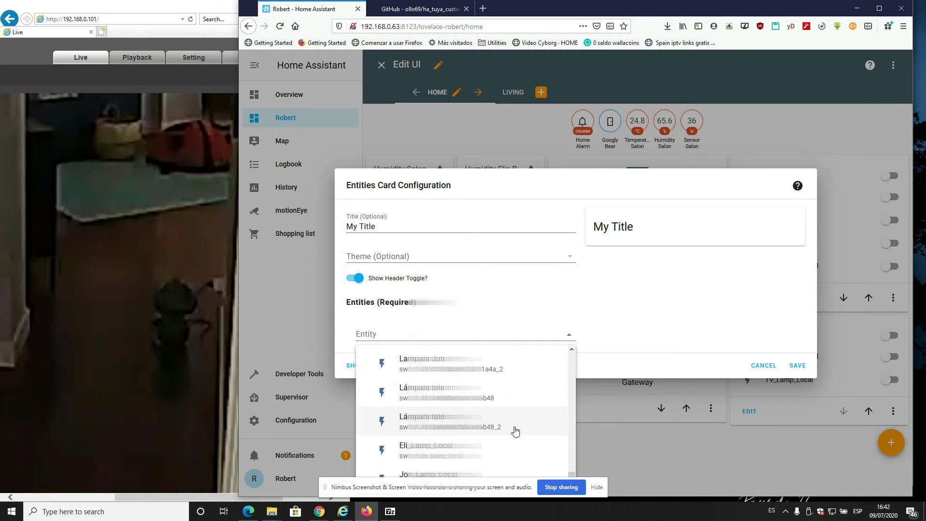
pyautogui.click(472, 432)
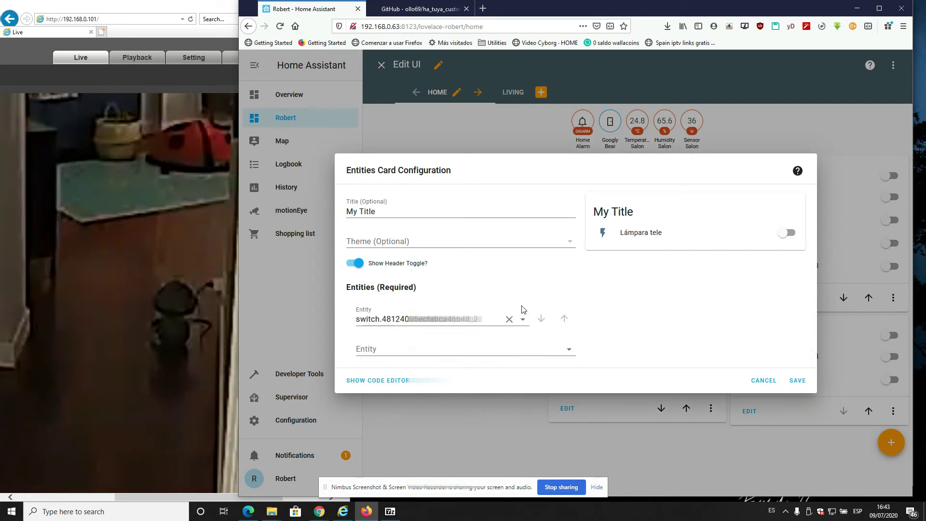
pyautogui.click(796, 381)
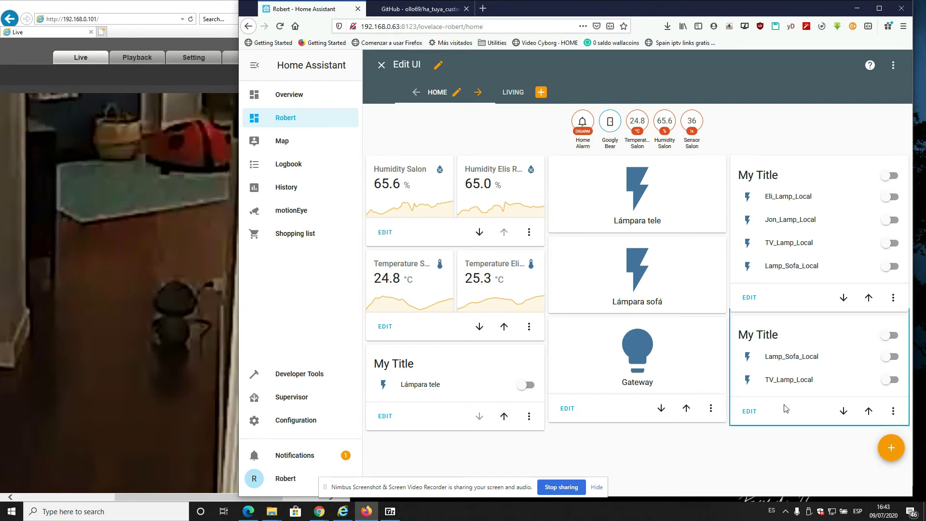
# Edit the lower My Title card, removing Lamp_Sofa_Local and TV_Lamp_Local.
pyautogui.click(893, 411)
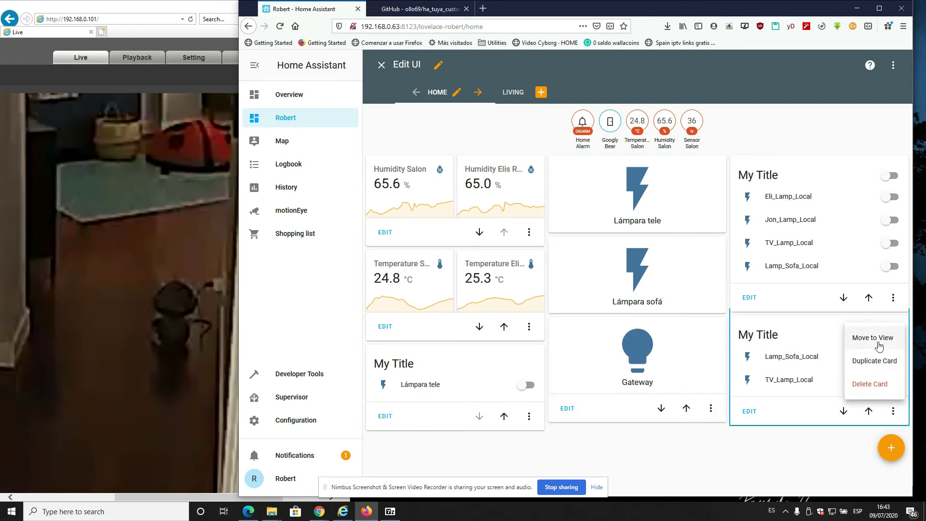
pyautogui.click(749, 411)
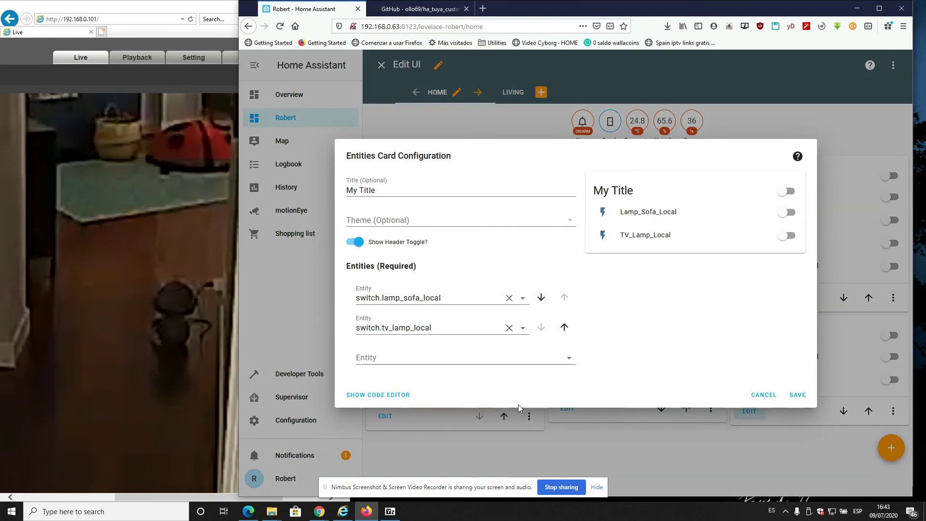
pyautogui.click(509, 297)
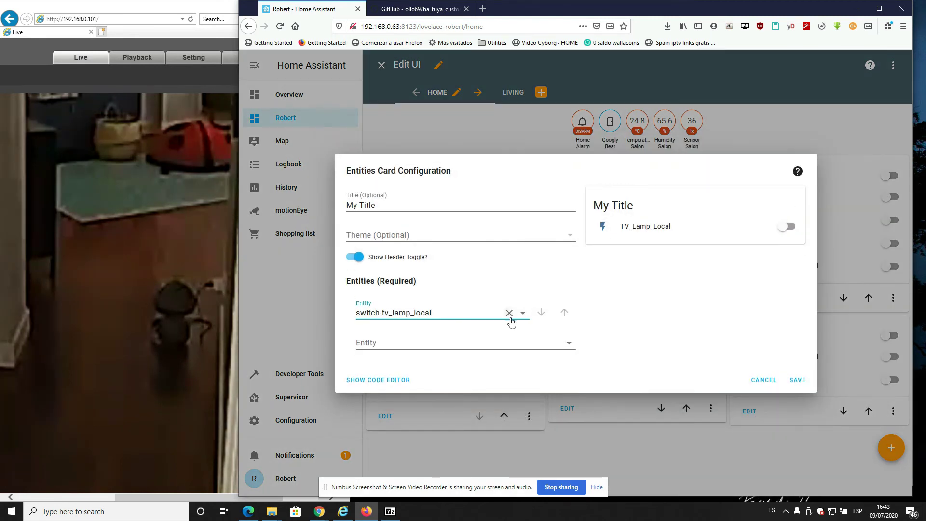
pyautogui.click(510, 313)
# Add the second Lámpara tele switch to that card and save it.
pyautogui.click(569, 328)
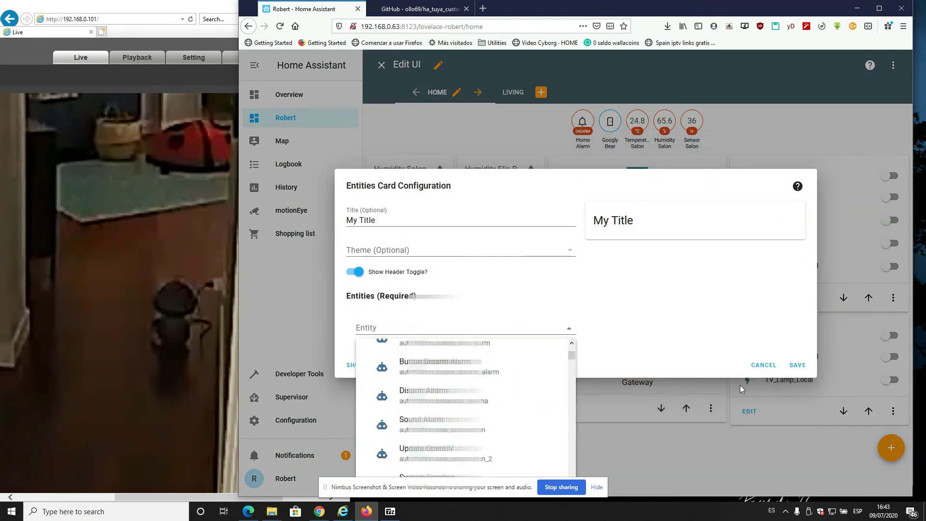
pyautogui.scroll(-5, 537, 409)
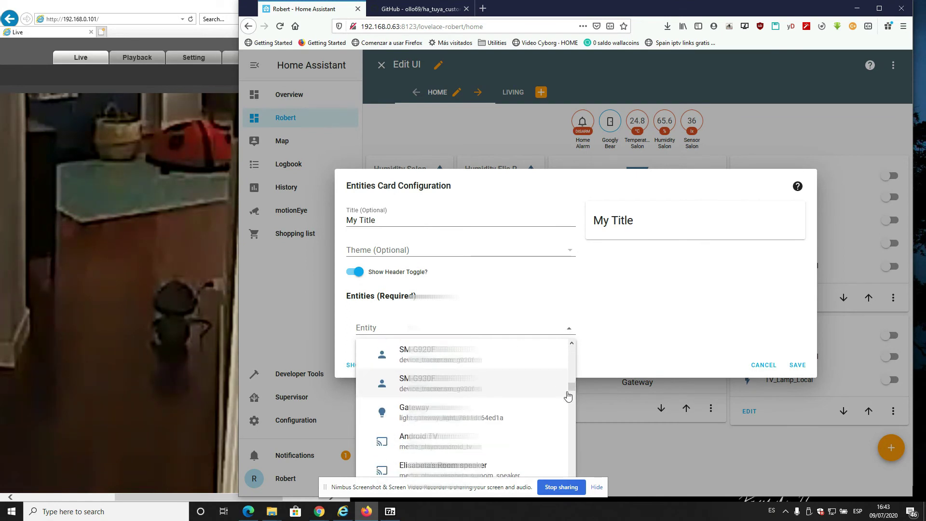
pyautogui.scroll(-6, 564, 424)
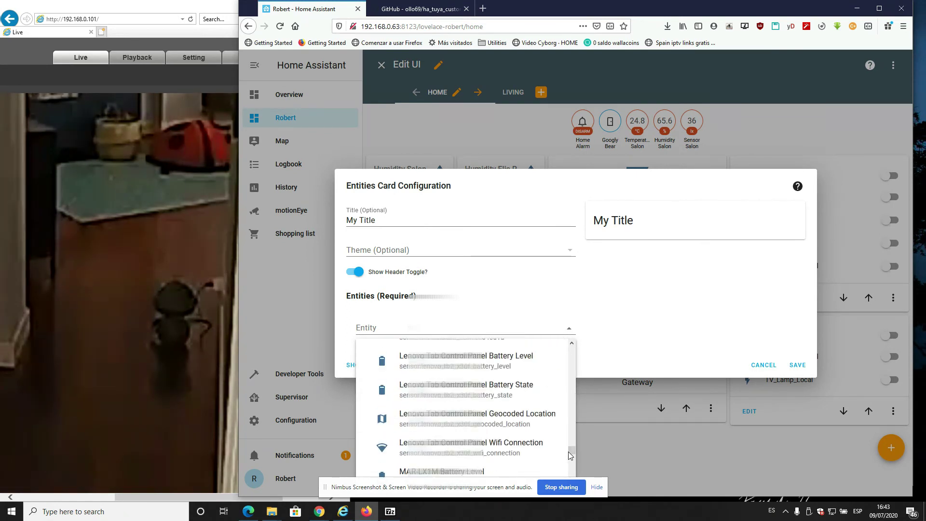
pyautogui.moveTo(571, 455); pyautogui.dragTo(569, 483)
pyautogui.scroll(3, 542, 440)
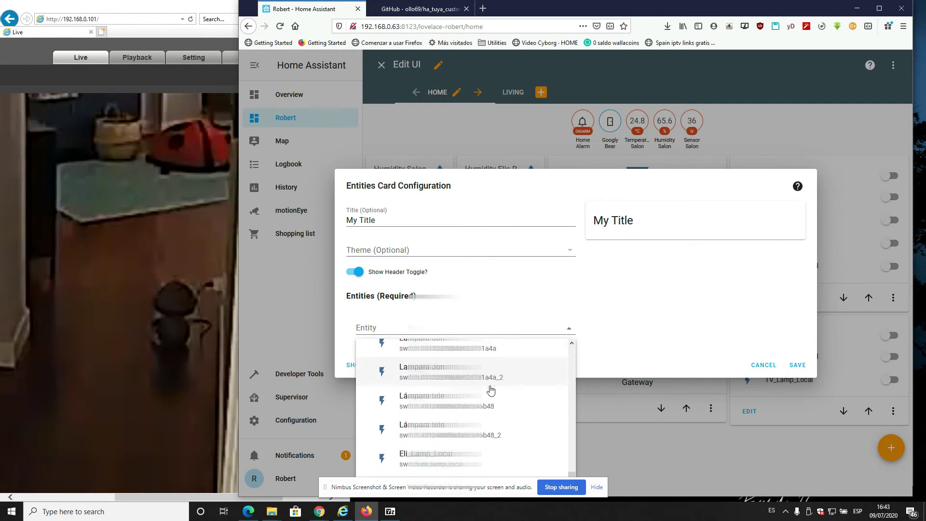
pyautogui.scroll(1, 491, 390)
pyautogui.scroll(-2, 492, 394)
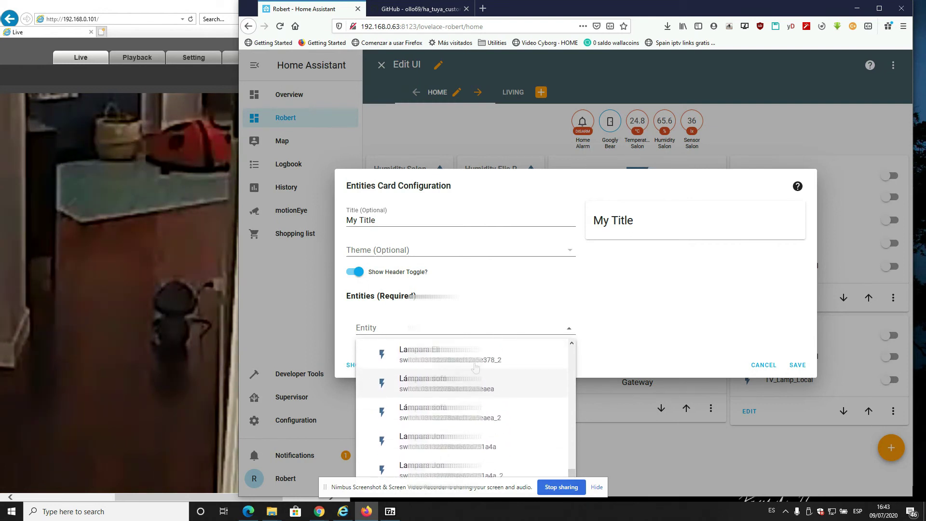
pyautogui.scroll(-2, 478, 399)
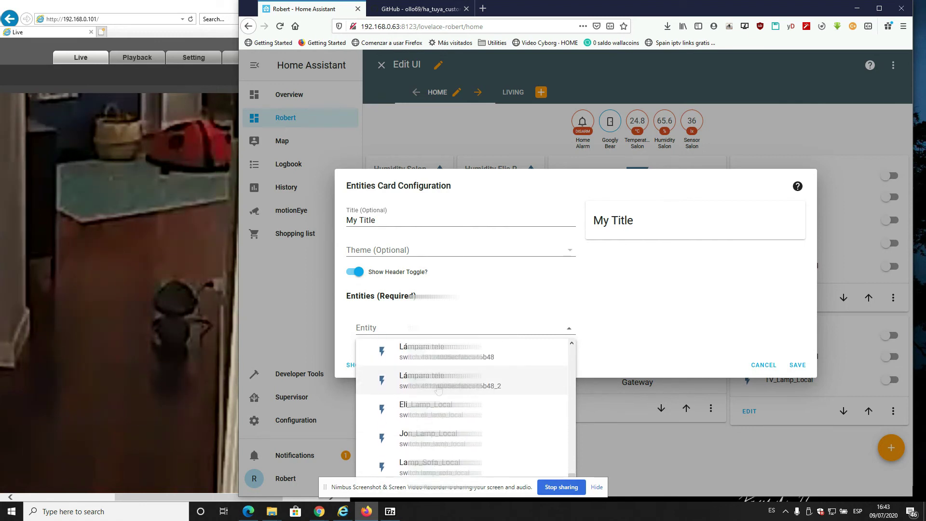
pyautogui.click(433, 384)
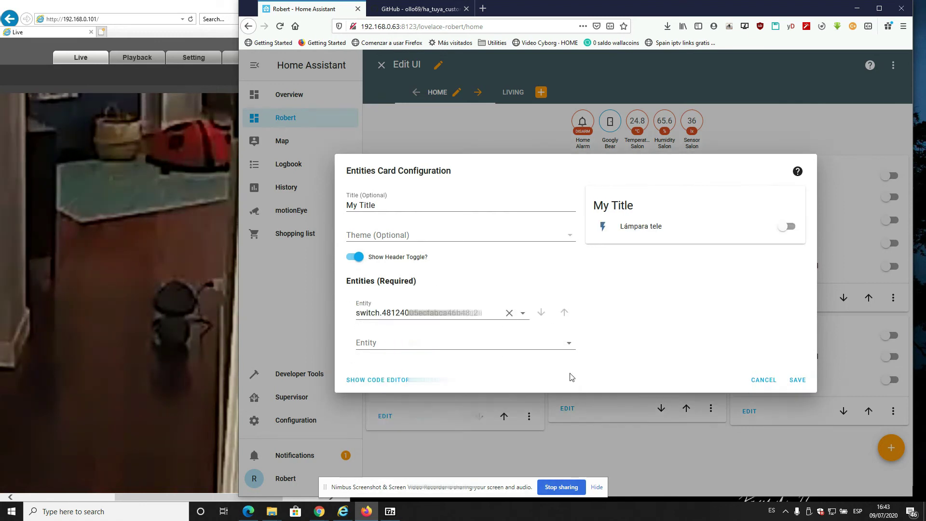
pyautogui.click(798, 379)
pyautogui.scroll(-1, 799, 365)
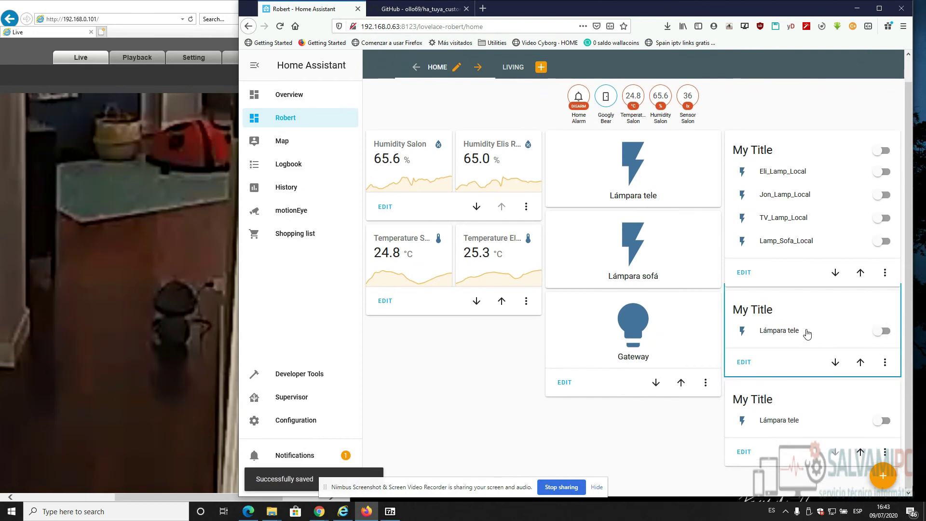
pyautogui.click(835, 366)
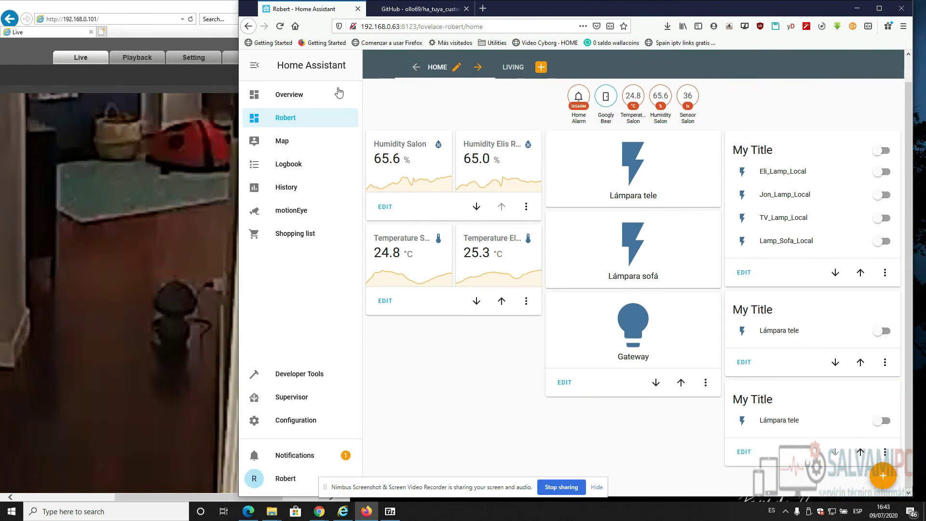
# Exit dashboard edit mode and switch the Lámpara tele lamp on.
pyautogui.scroll(1, 555, 391)
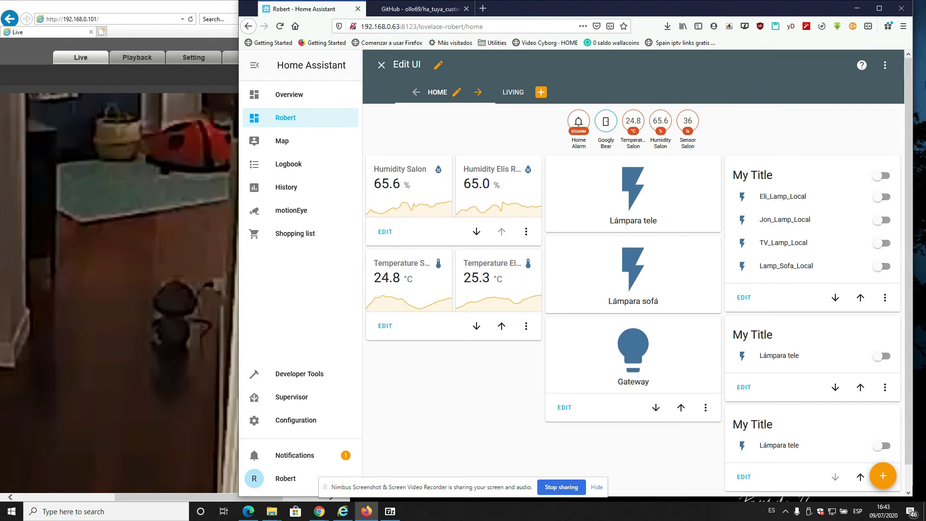
pyautogui.click(381, 65)
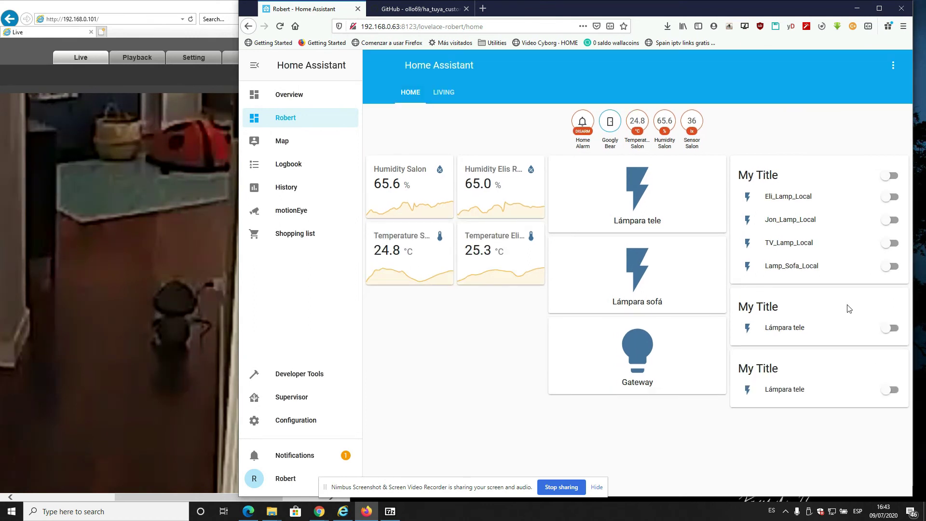
pyautogui.click(890, 329)
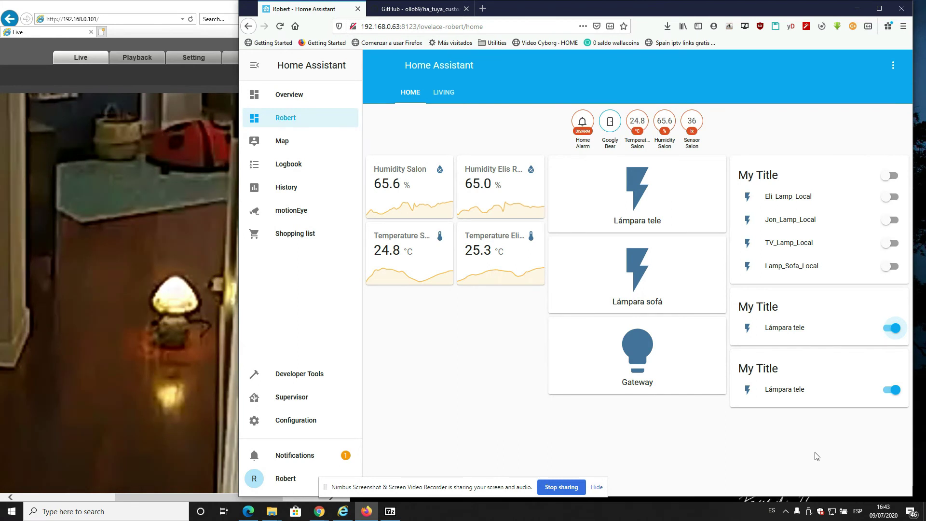
# Toggle Lámpara tele off and on several times, leaving the lamp lit.
pyautogui.click(888, 329)
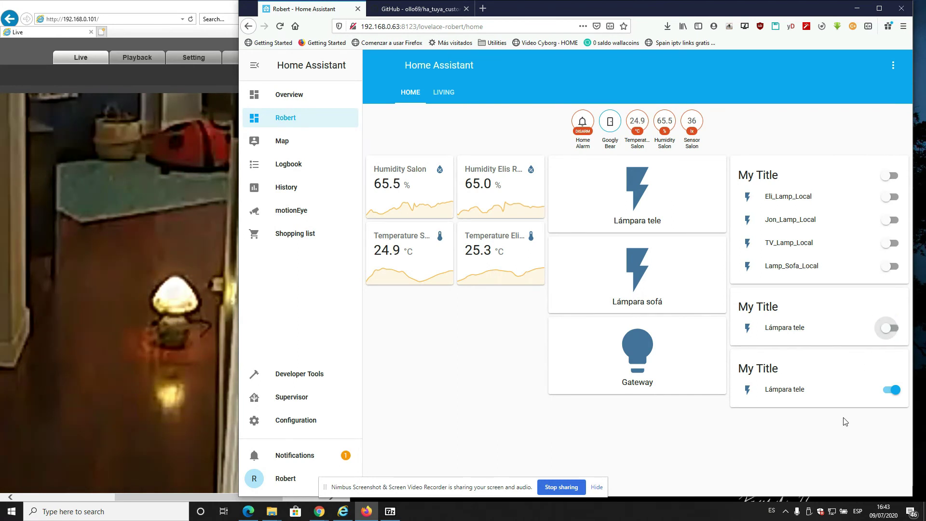
pyautogui.click(888, 329)
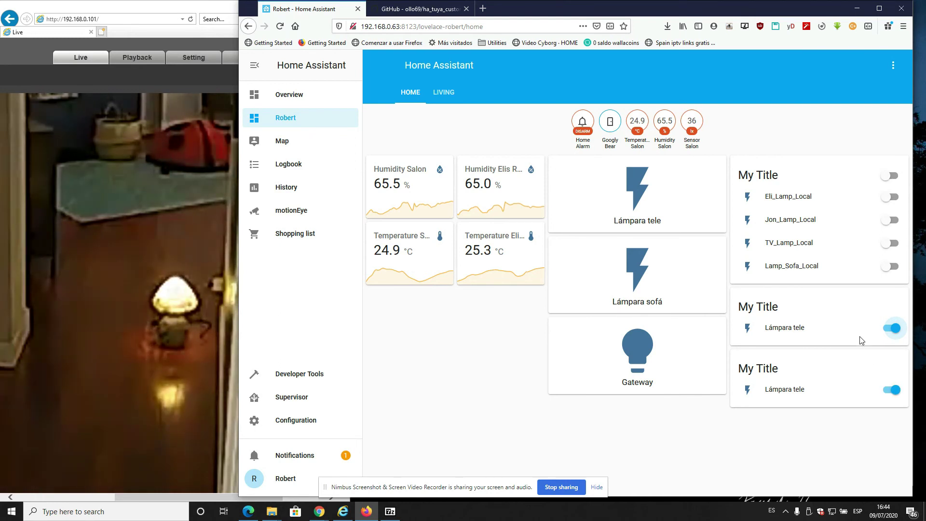
pyautogui.click(893, 328)
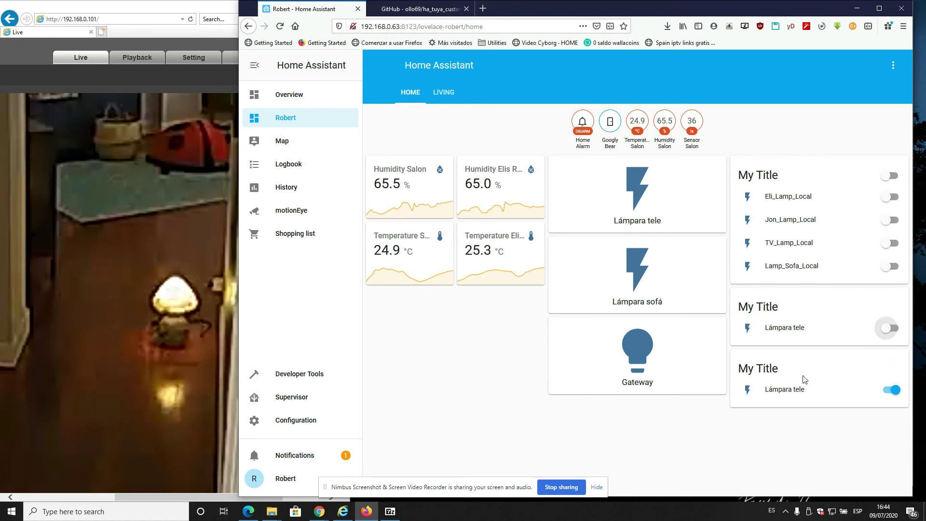
pyautogui.click(888, 329)
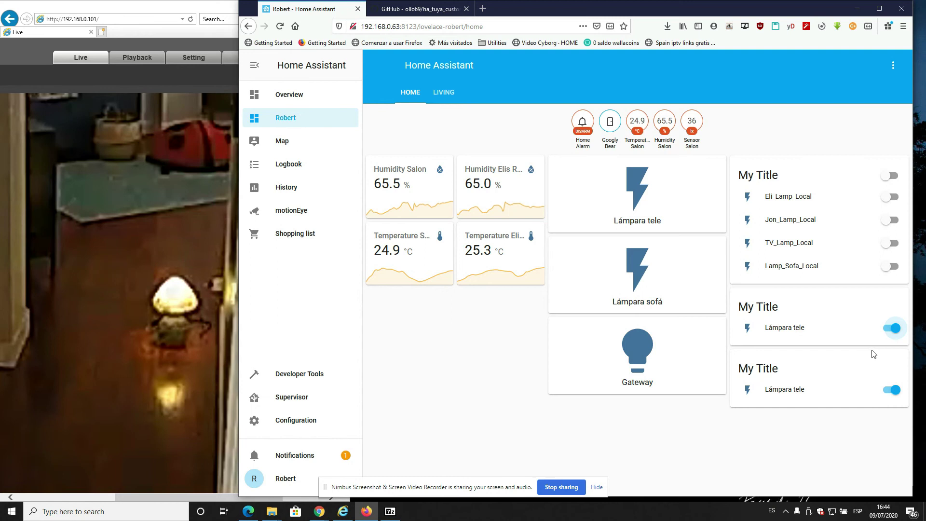
pyautogui.click(889, 330)
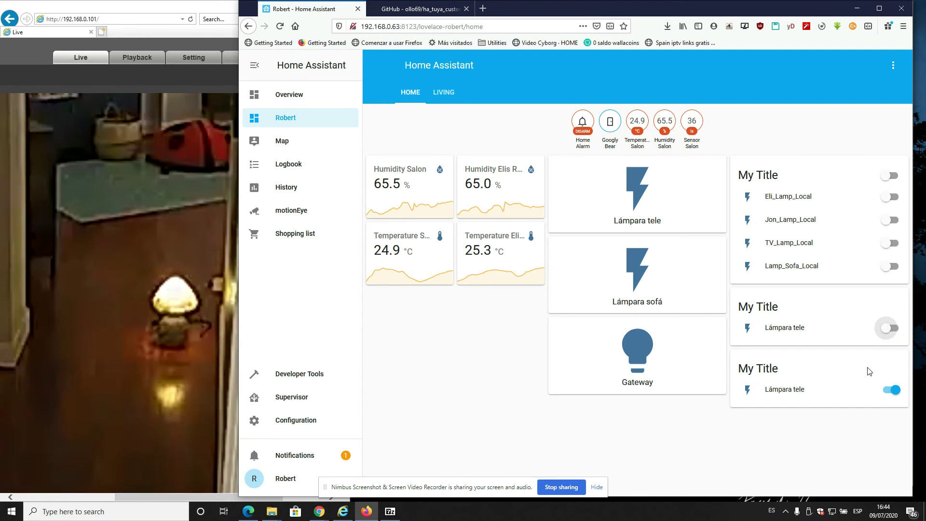
pyautogui.click(891, 329)
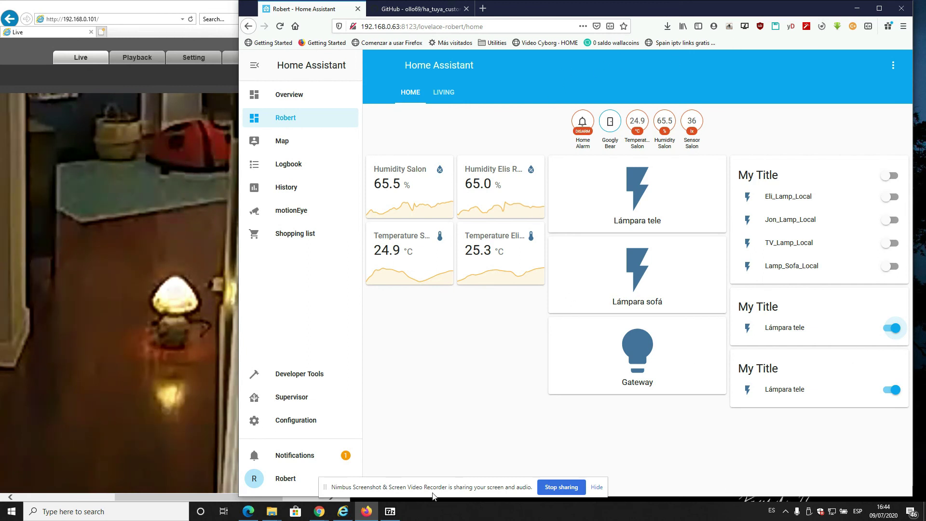
pyautogui.moveTo(344, 514)
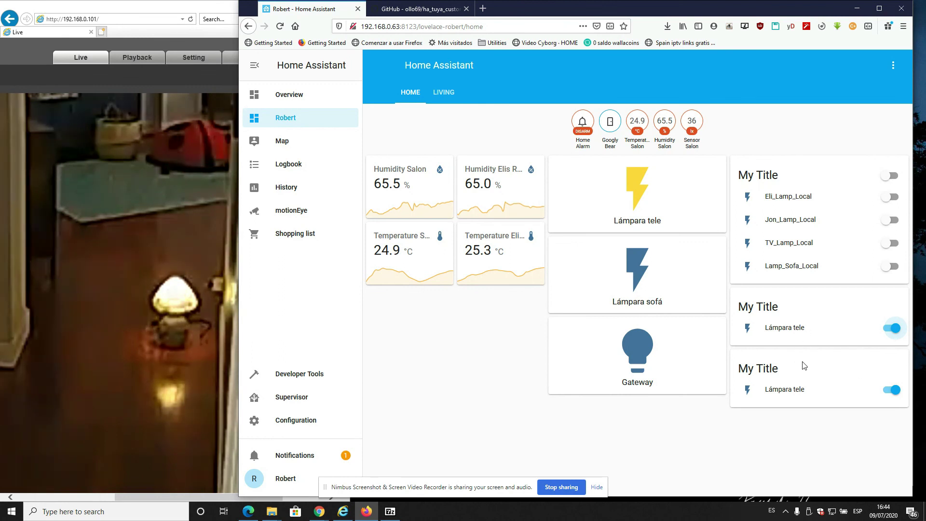
# Skim the ha_tuya_custom README on GitHub, then close that repository tab.
pyautogui.click(413, 6)
pyautogui.scroll(1, 574, 275)
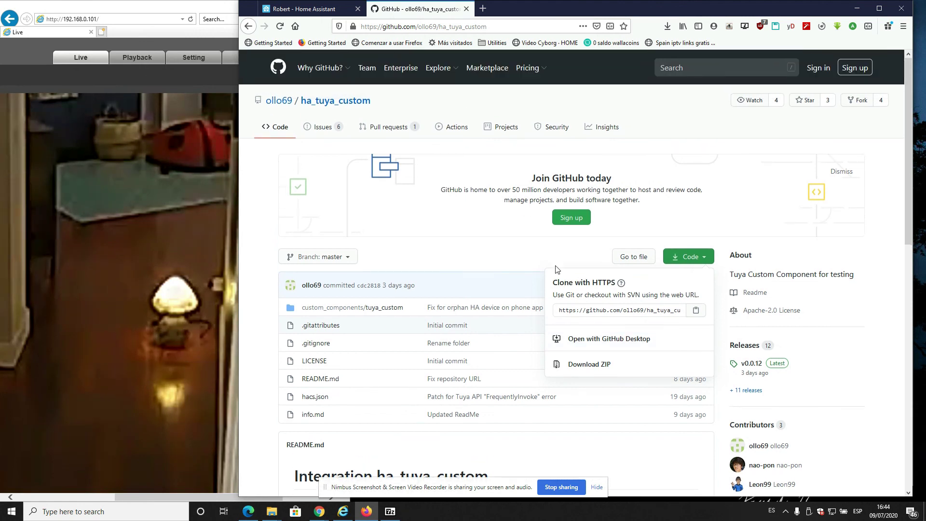
pyautogui.scroll(-12, 587, 217)
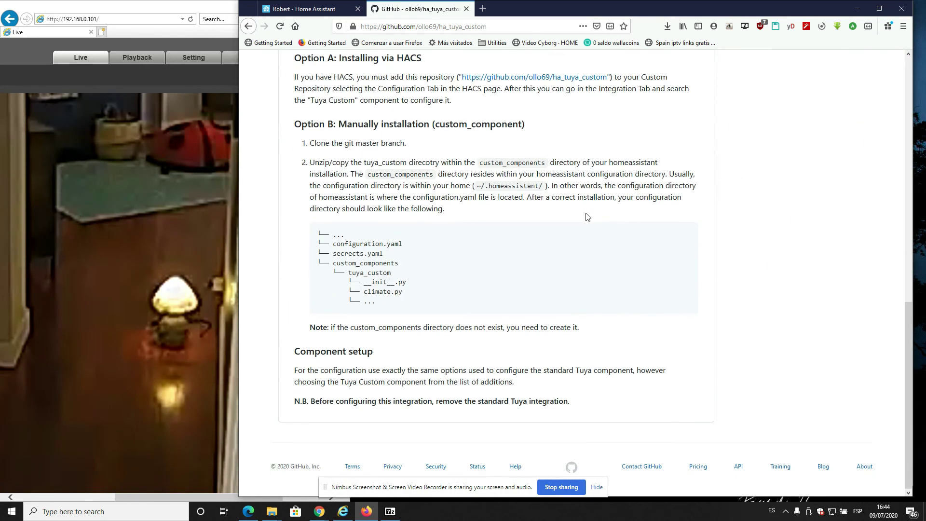
pyautogui.scroll(12, 588, 217)
pyautogui.click(467, 9)
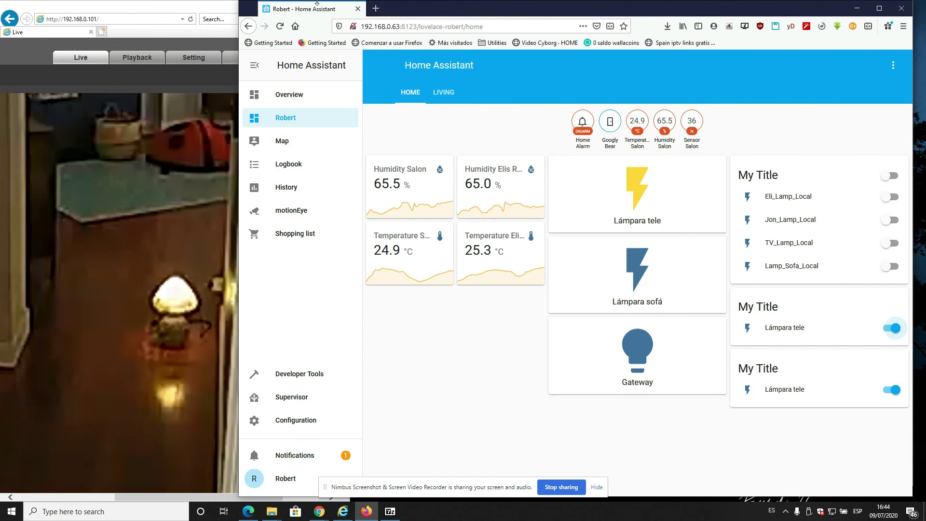